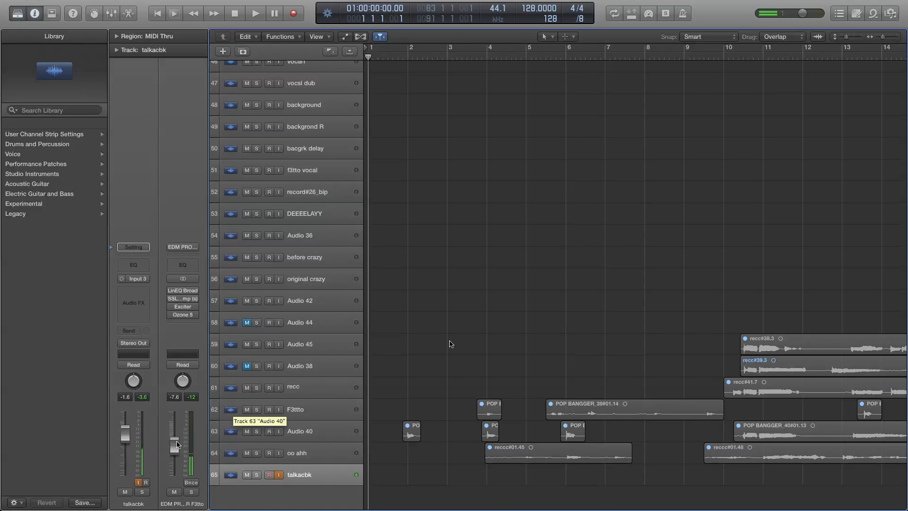
Zoom out the track heights until all 65 tracks fit in the arrangement.
scroll(448, 344, "up", 10)
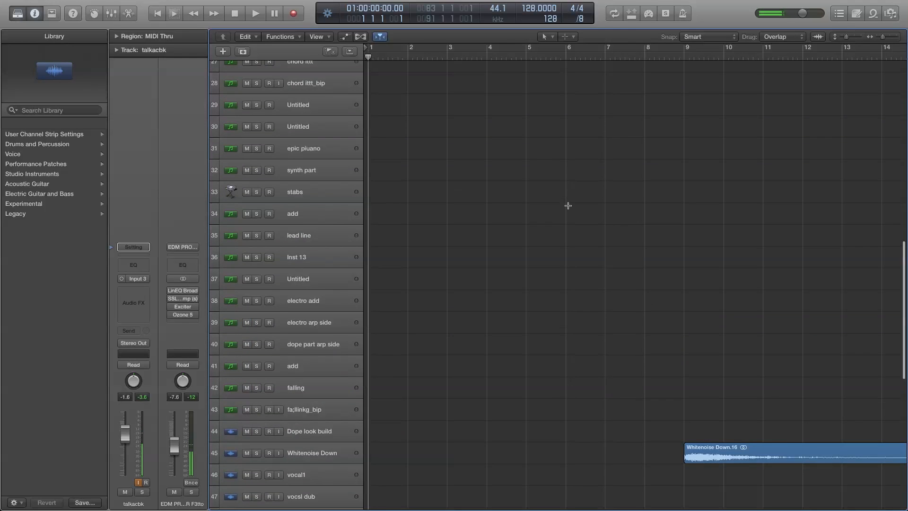
key("super+Up")
key("super+Up")
key("super+Up")
key("super+Up")
key("super+Up")
key("super+Up")
key("super+Up")
key("super+Up")
key("super+Up")
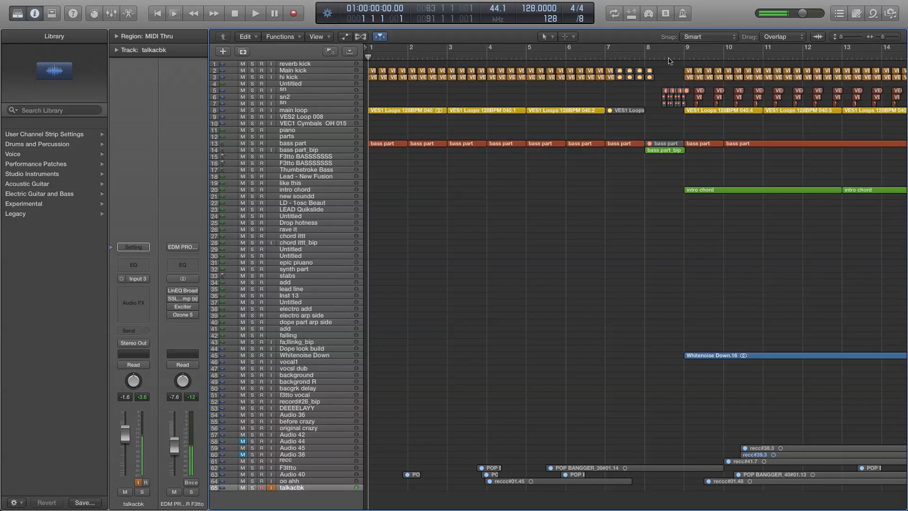
Play the arrangement from just before bar 17 and zoom out the timeline.
left_click(685, 60)
scroll(605, 140, "right", 10)
scroll(606, 140, "left", 2)
scroll(606, 140, "right", 3)
key("space")
left_click(538, 58)
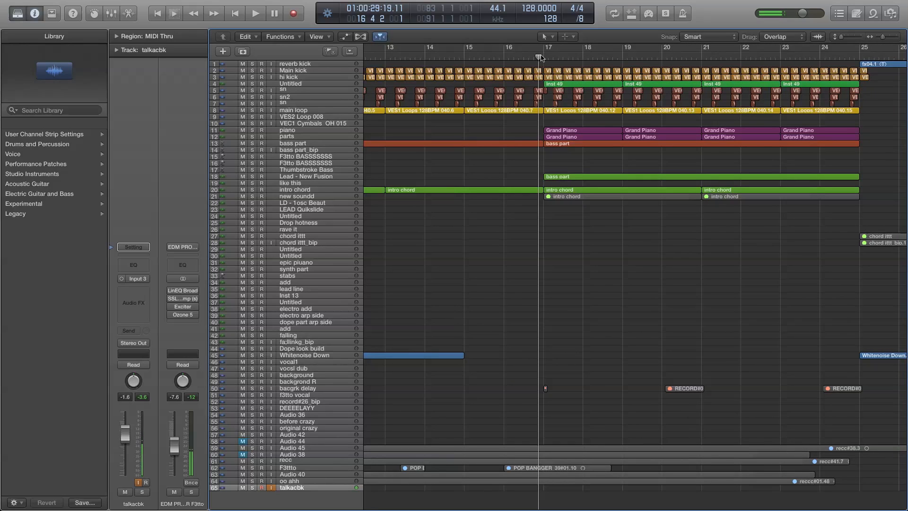
key("space")
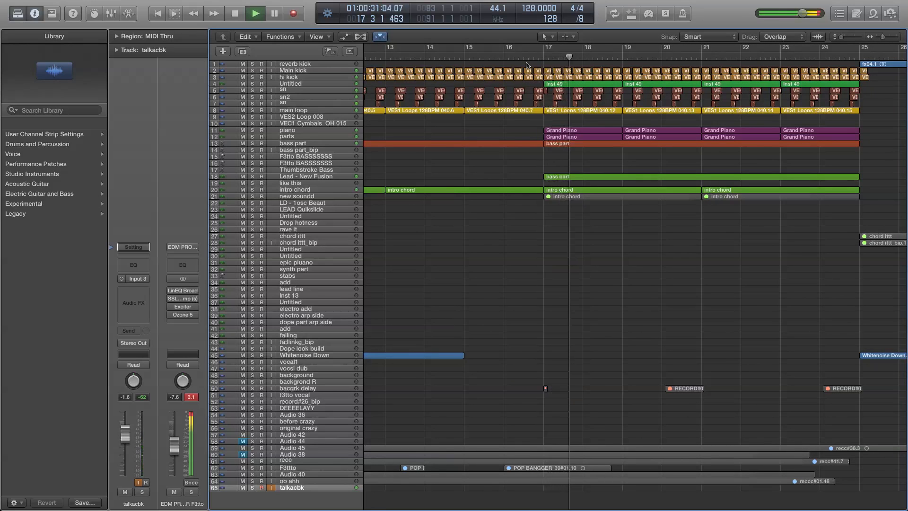
scroll(544, 183, "right", 7)
scroll(523, 239, "left", 2)
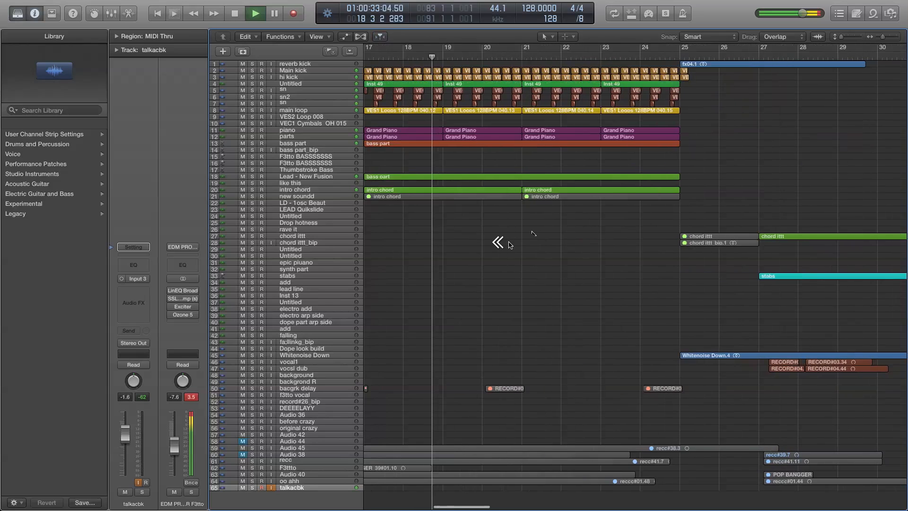
key("super+Left")
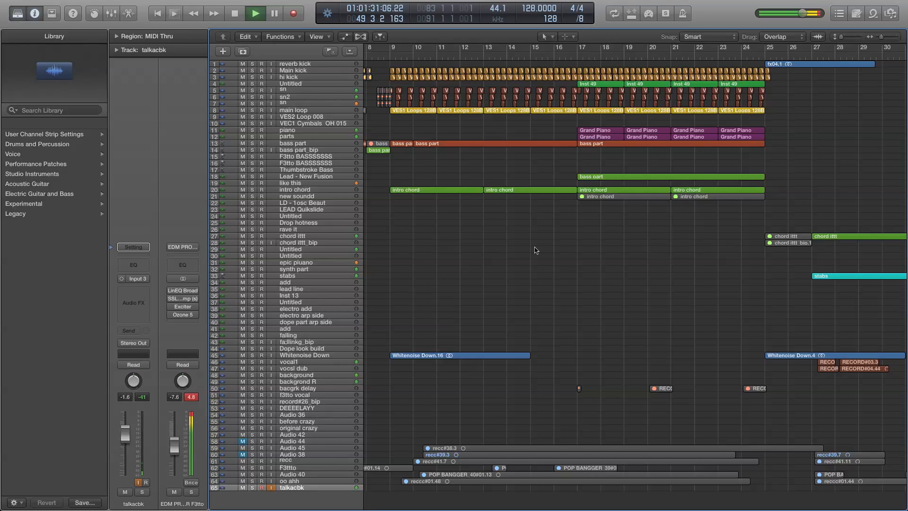
Select the F3tto BASSSSSSS track on track 15 during playback of the section after bar 51, and stop playback.
scroll(535, 250, "right", 15)
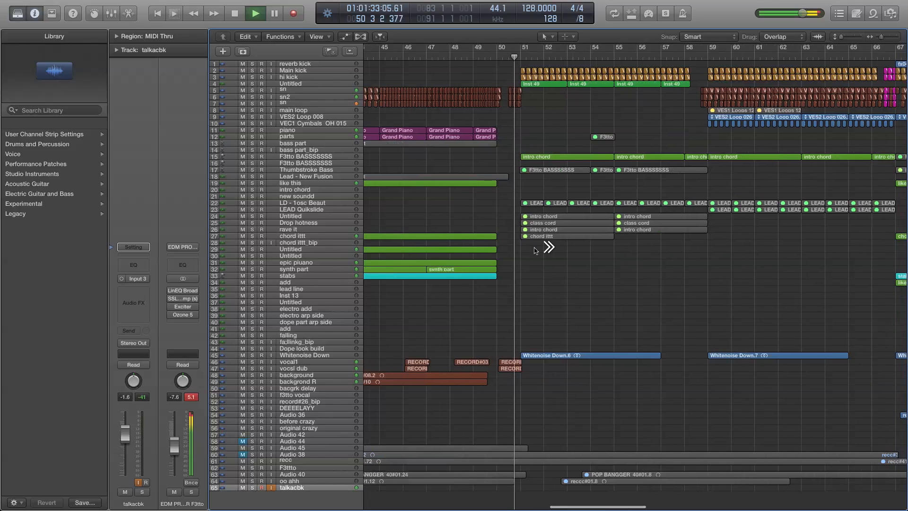
scroll(608, 277, "right", 2)
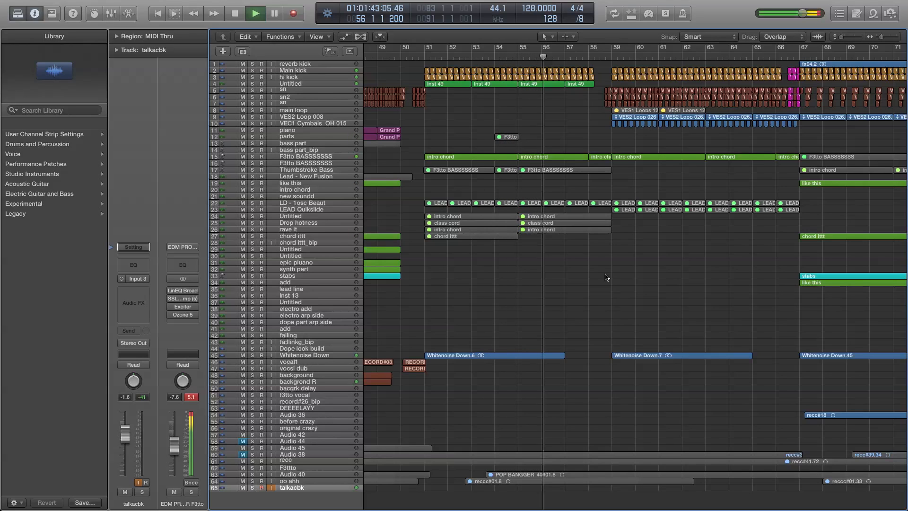
left_click(297, 151)
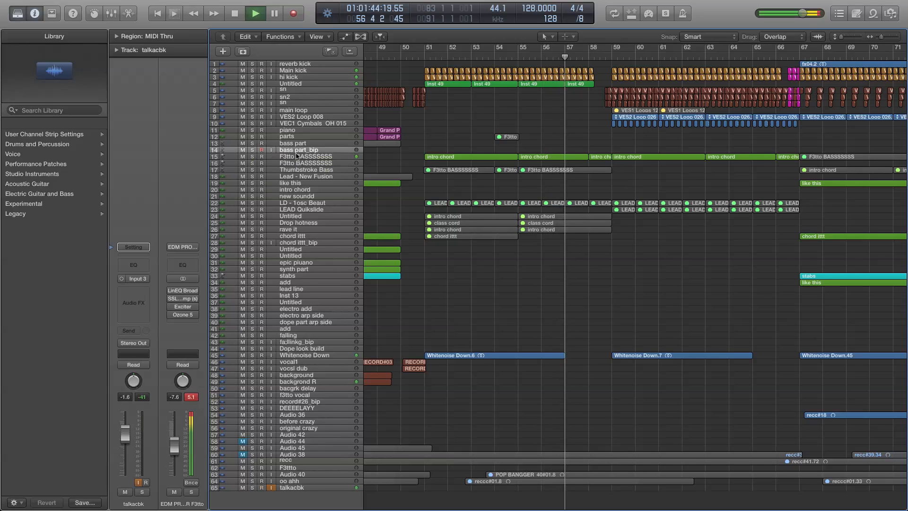
left_click(297, 157)
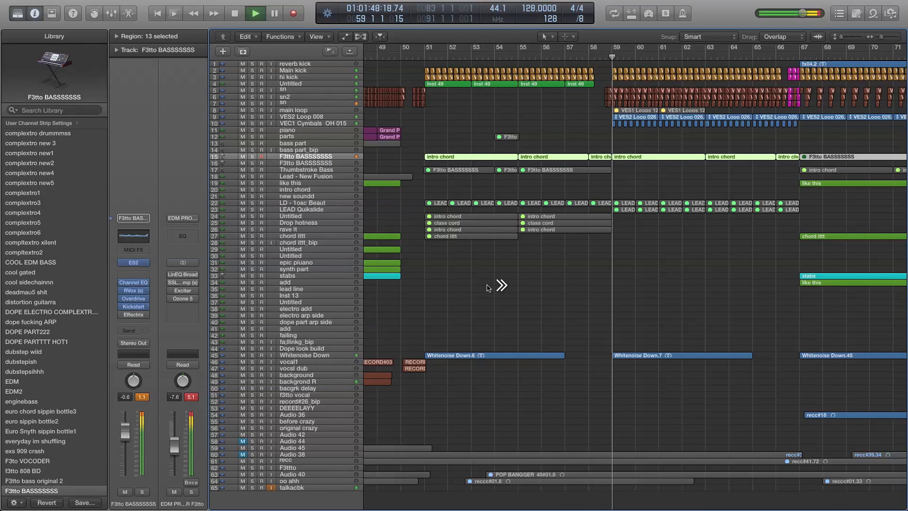
scroll(488, 288, "right", 10)
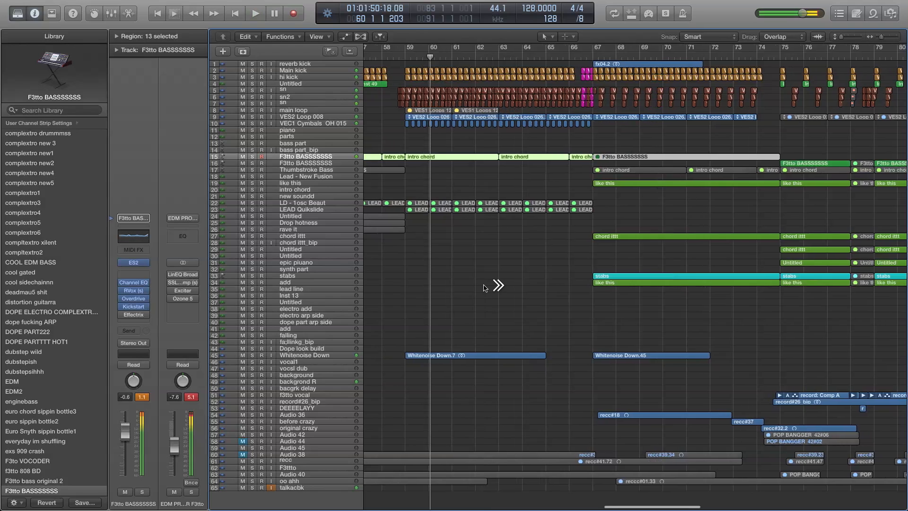
key("space")
Play the arrangement from shortly before bar 73.
scroll(486, 287, "right", 6)
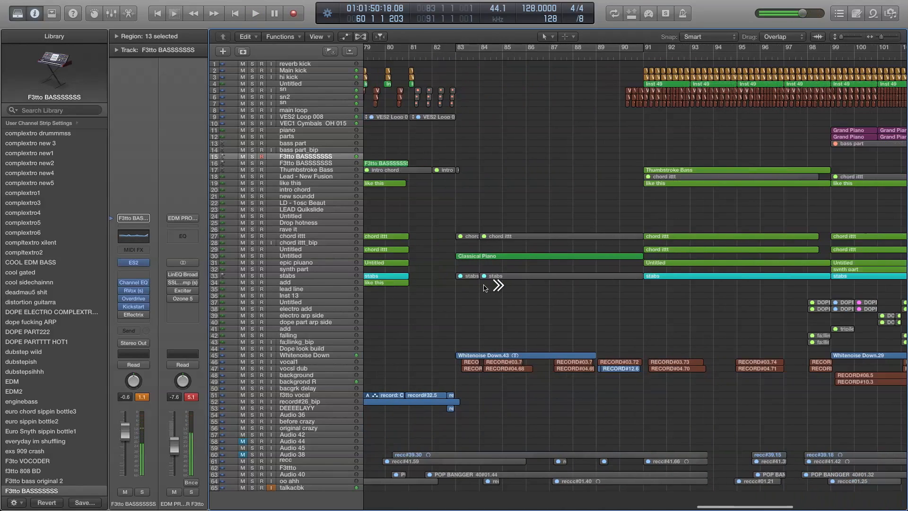
scroll(485, 287, "right", 2)
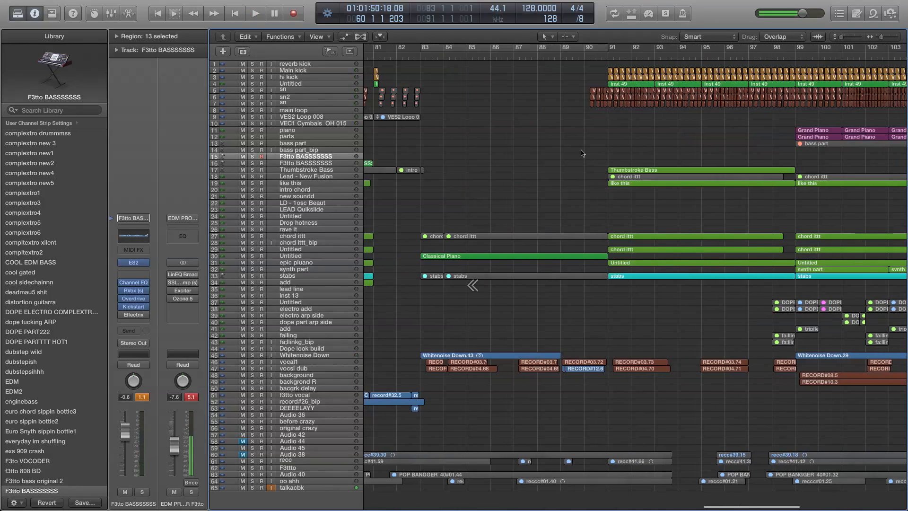
scroll(554, 209, "down", 1)
scroll(544, 211, "right", 4)
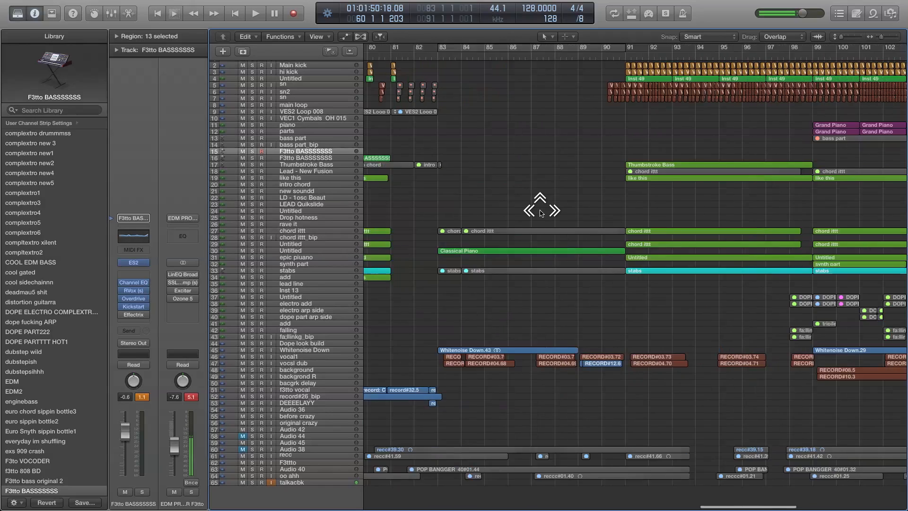
scroll(542, 213, "right", 5)
scroll(540, 212, "left", 10)
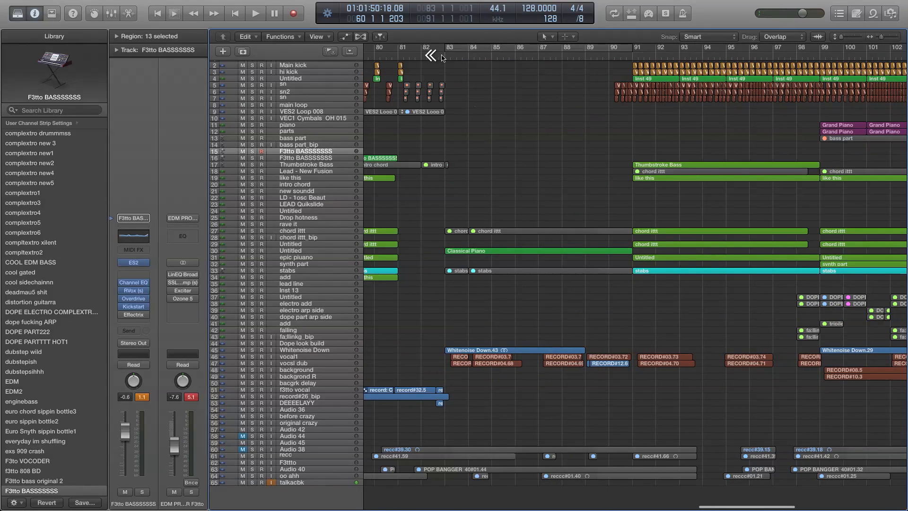
scroll(440, 63, "left", 4)
scroll(440, 62, "left", 4)
double_click(559, 57)
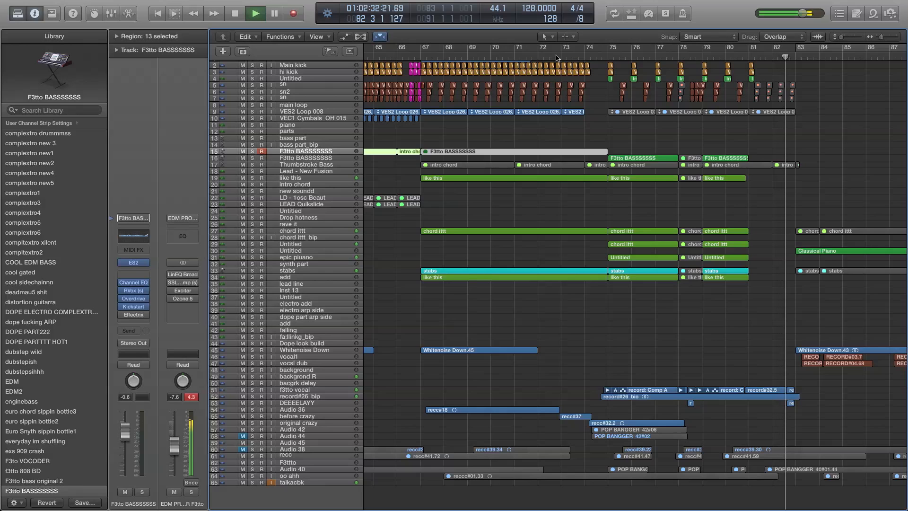
Stop playback and solo the talkacbk track.
key("space")
scroll(540, 277, "left", 15)
scroll(541, 277, "up", 1)
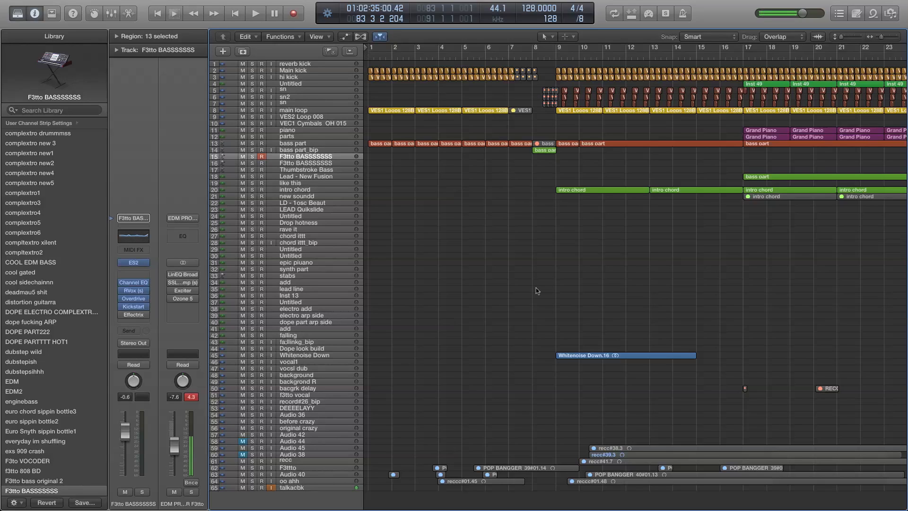
scroll(497, 285, "right", 15)
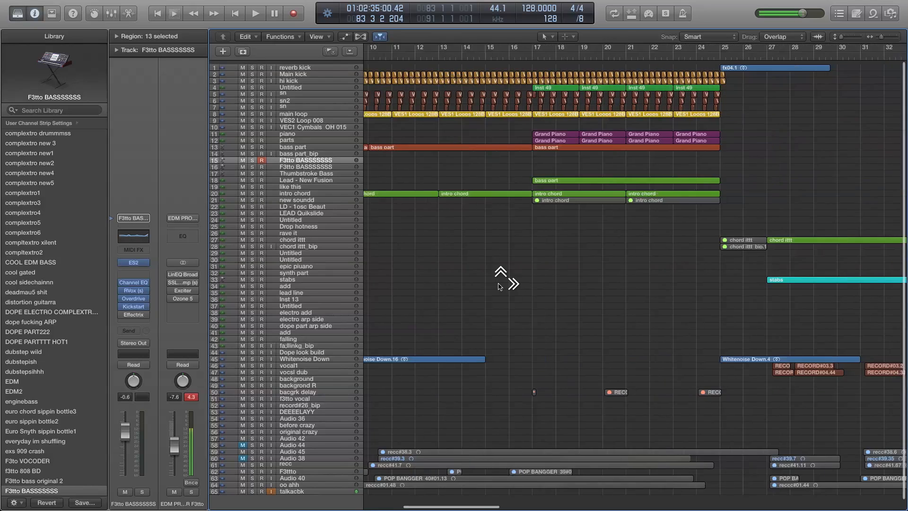
scroll(498, 285, "right", 4)
left_click(295, 485)
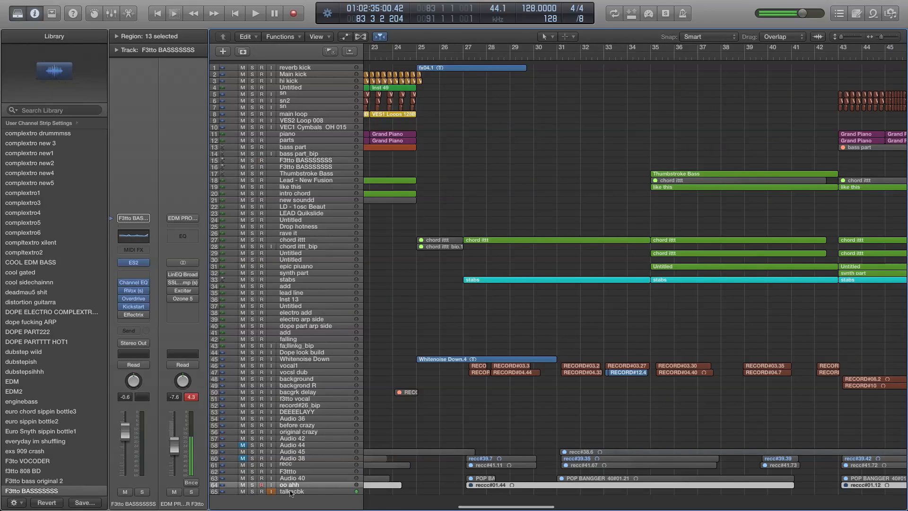
left_click(284, 492)
left_click(252, 487)
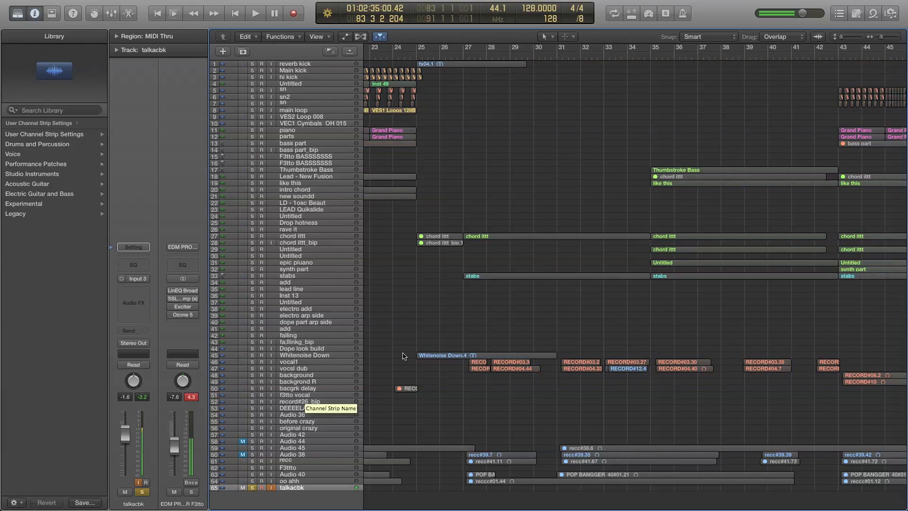
Solo the vocal1 and vocsl dub tracks as well.
scroll(403, 355, "left", 1)
scroll(403, 356, "left", 18)
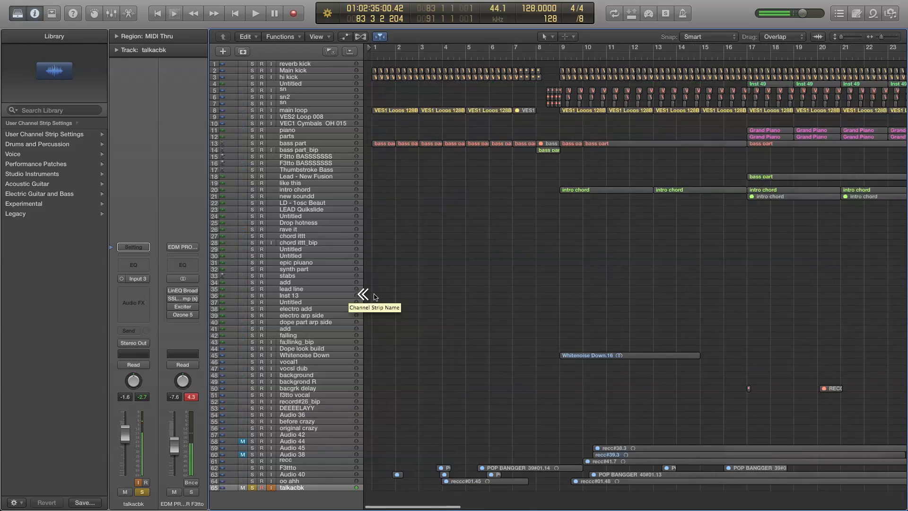
scroll(428, 297, "right", 4)
scroll(429, 296, "right", 5)
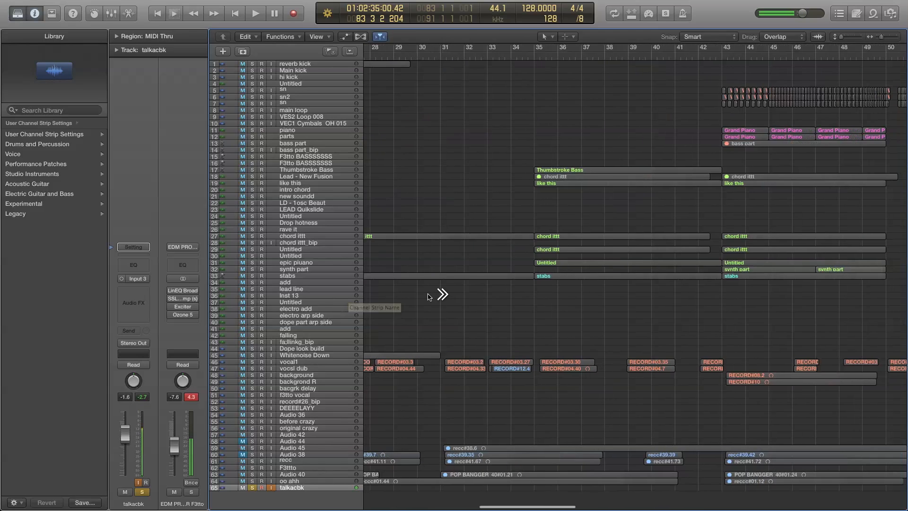
scroll(427, 298, "down", 1)
scroll(425, 299, "left", 6)
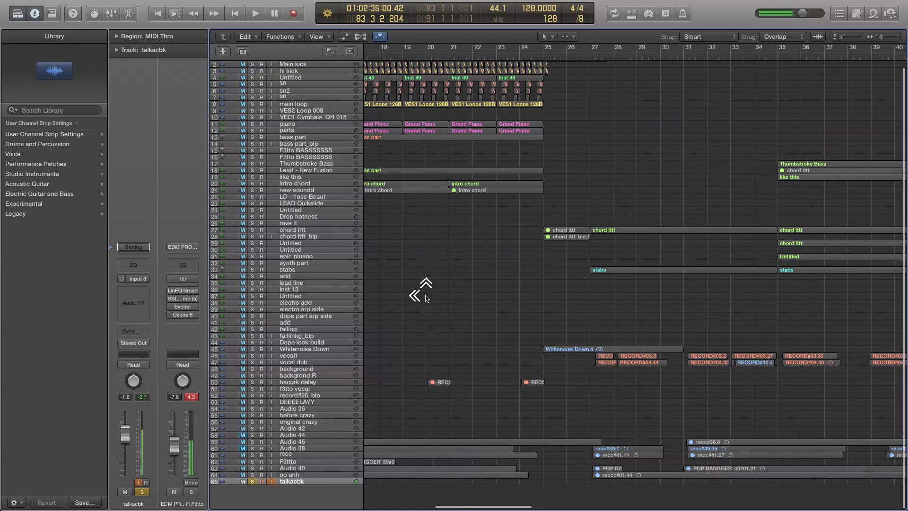
left_click(264, 357)
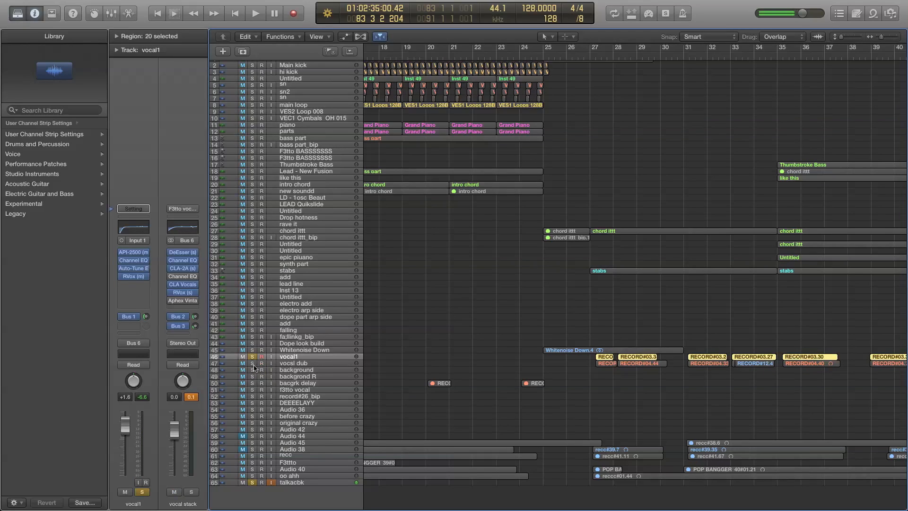
left_click(252, 363)
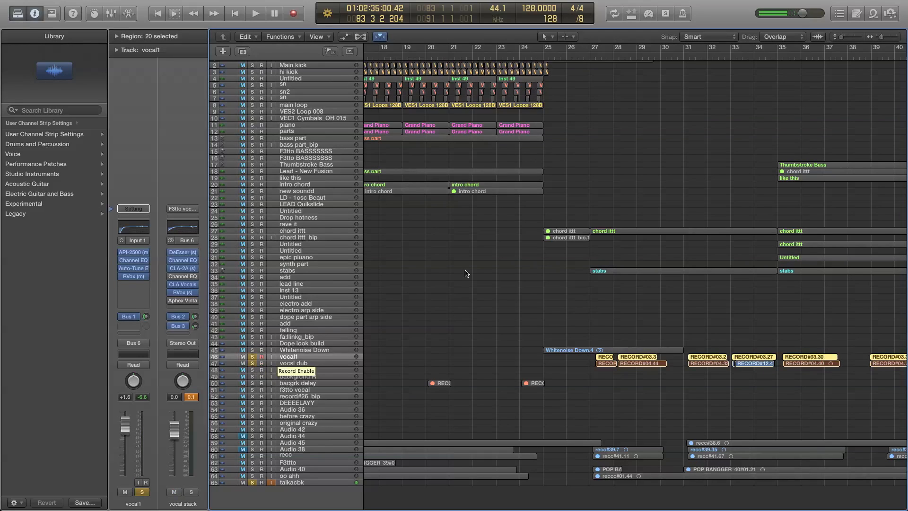
Listen to the soloed vocals from bar 27 and stop playback at bar 35.
left_click(590, 59)
key("space")
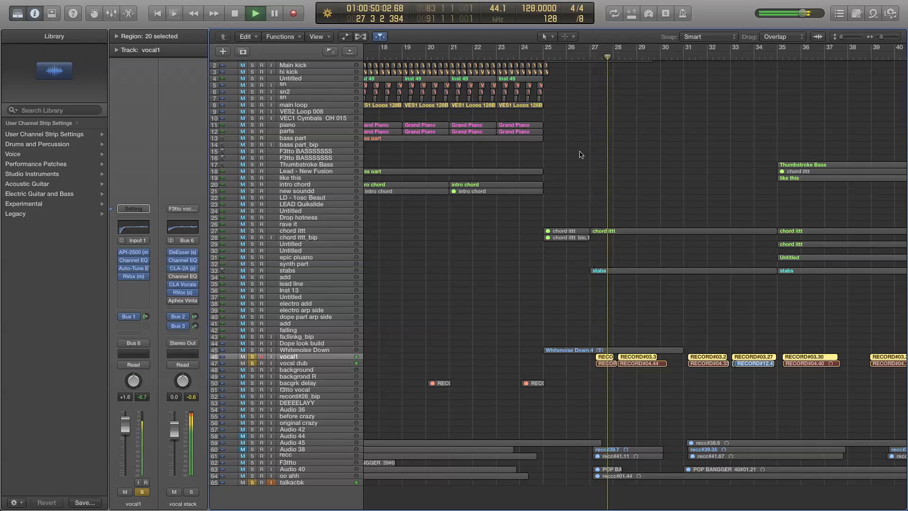
scroll(450, 293, "right", 5)
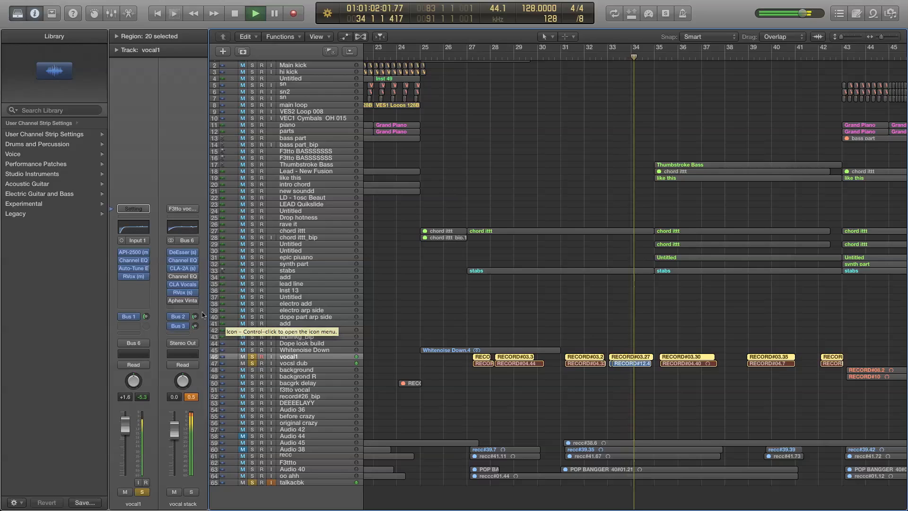
key("space")
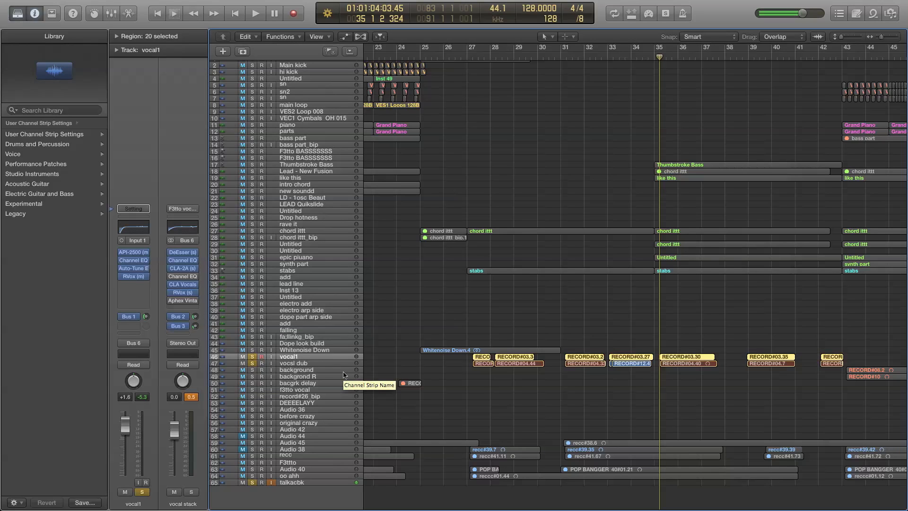
Play the soloed vocals from bar 27 with the vocal stack's Bus 2 and Bus 3 sends bypassed, and stop playback.
mouse_move(557, 376)
left_mouse_down()
mouse_move(542, 357)
mouse_move(553, 371)
left_mouse_up()
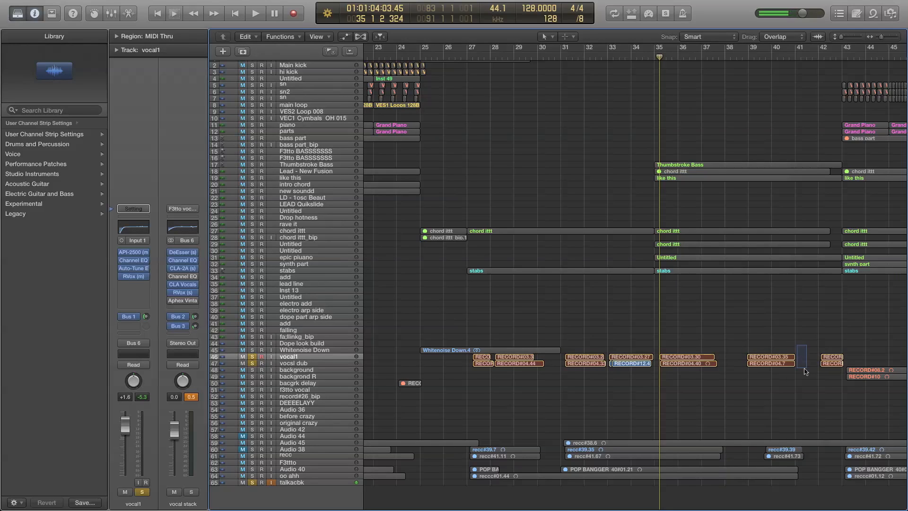
left_click(243, 429, "alt")
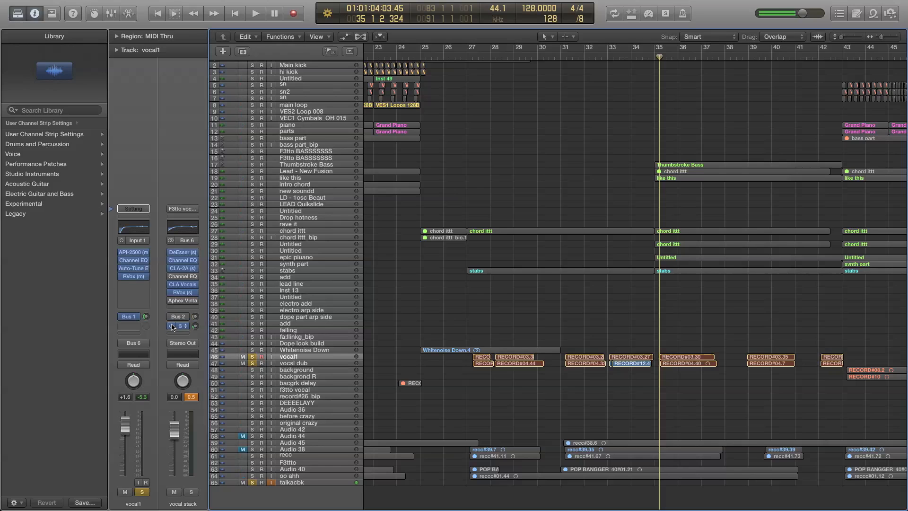
double_click(468, 58)
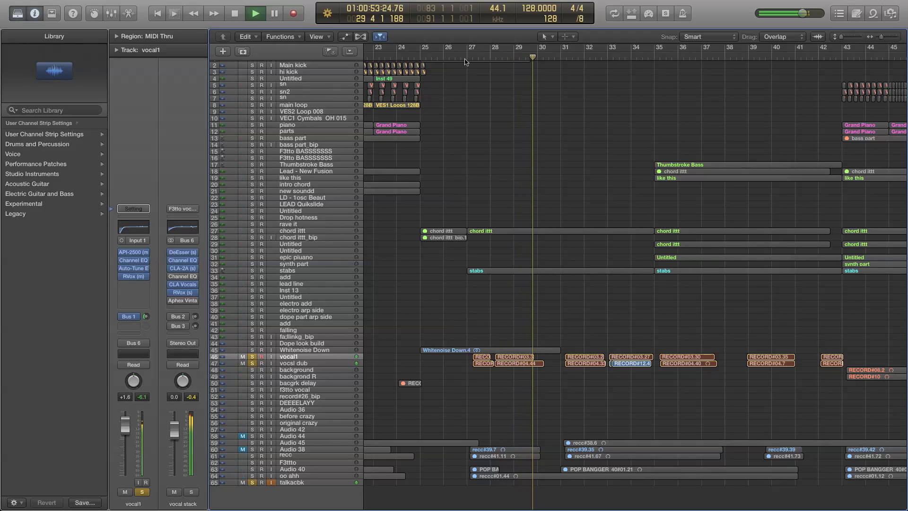
key("space")
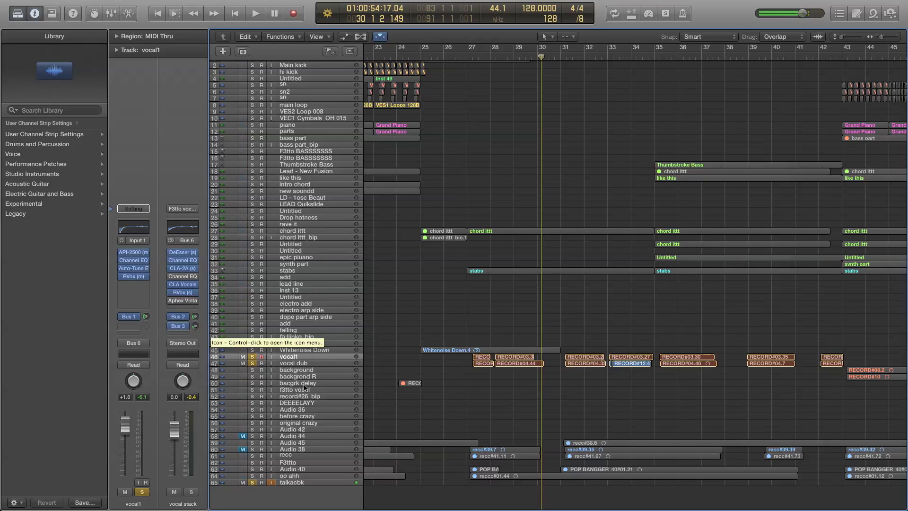
Open the API-2500 (m) compressor on the vocal1 channel strip and move its window clear of the channel strips.
left_click(294, 363, "shift")
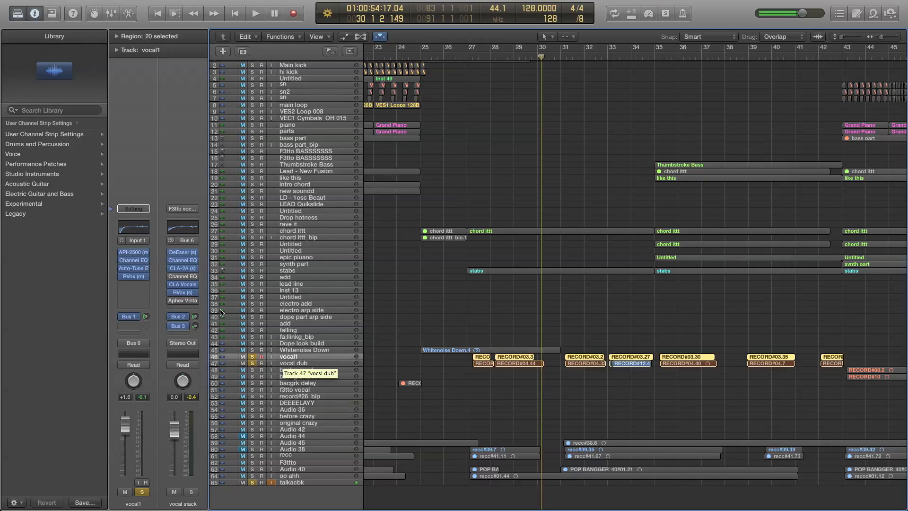
left_click(134, 252)
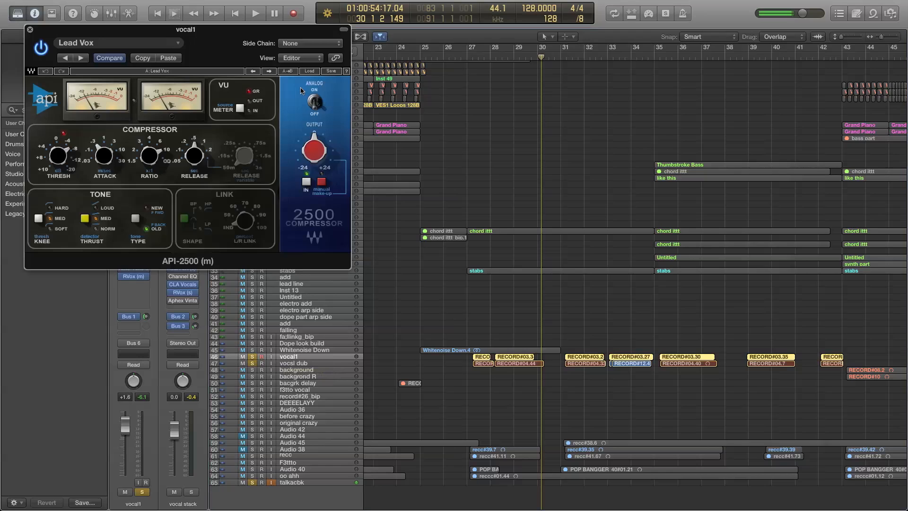
left_click_drag(225, 39, 498, 188)
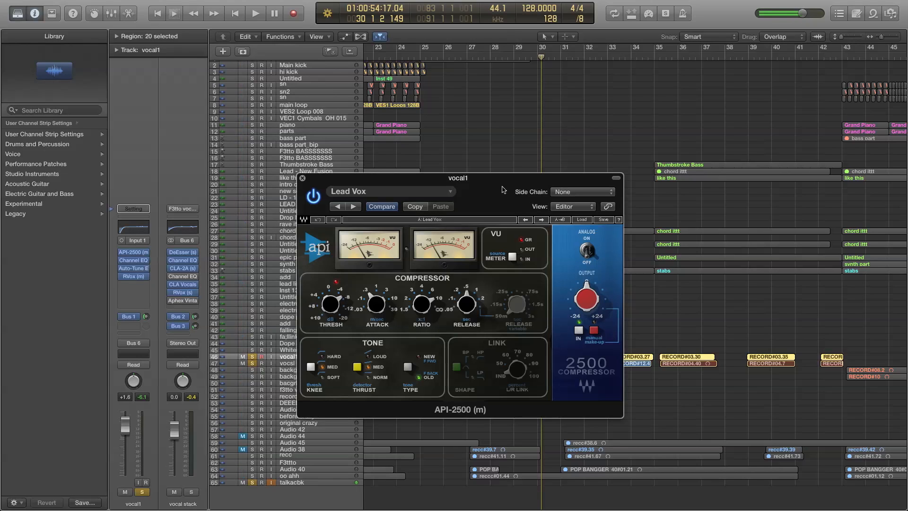
Load the Lead Vox preset in the vocal1 API-2500 compressor, switch its analog emulation off and close its window.
left_click(581, 220)
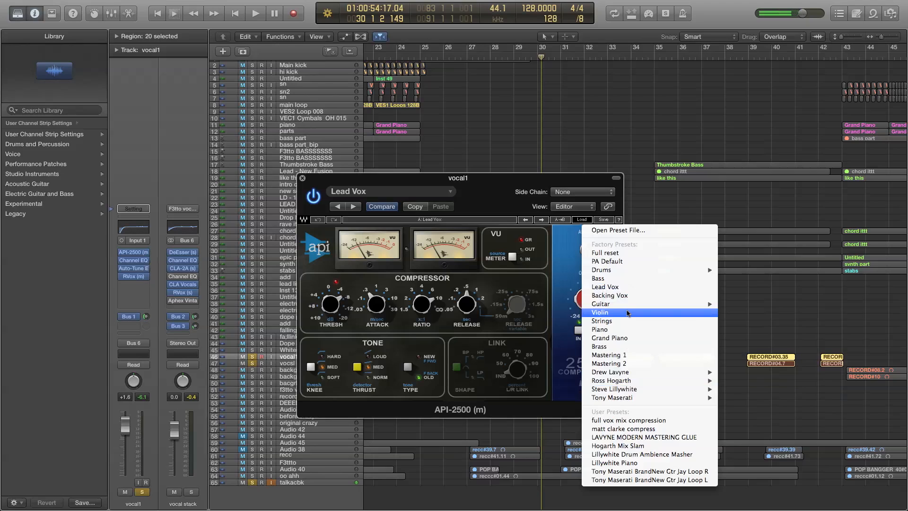
left_click(630, 287)
left_click(588, 251)
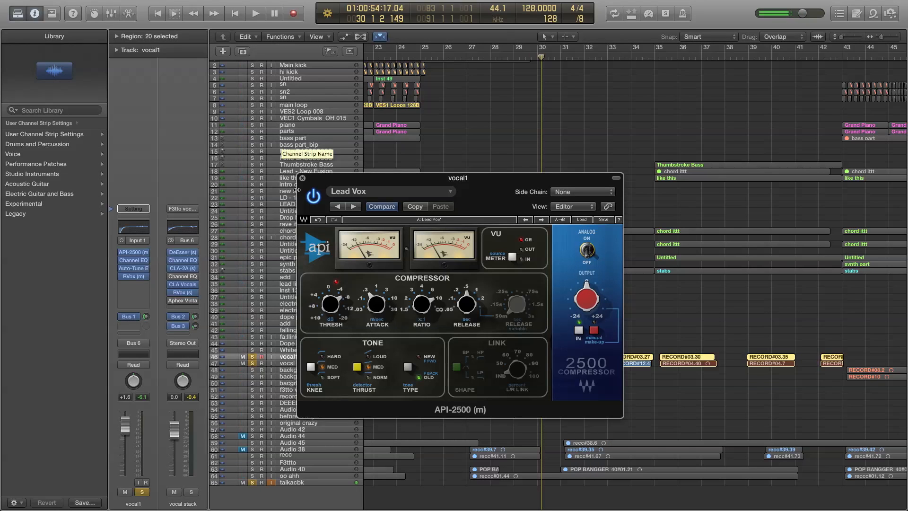
left_click(302, 177)
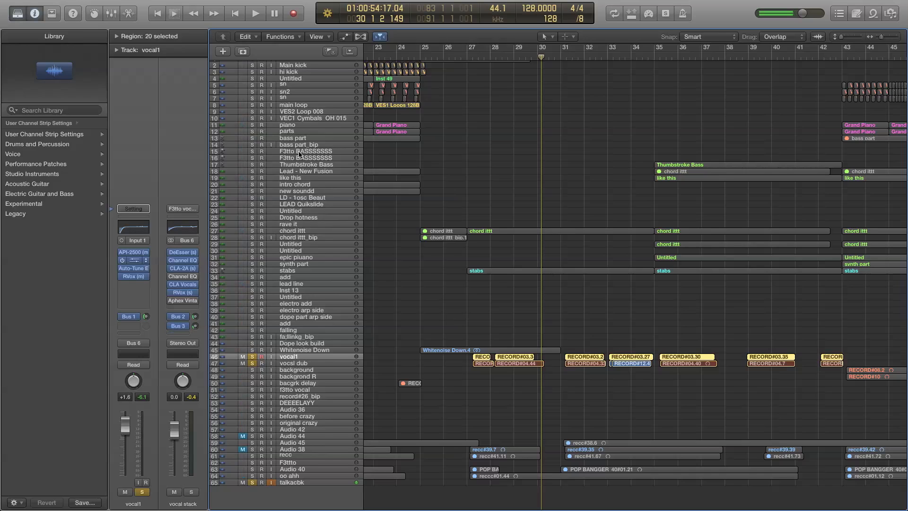
Open the Channel EQ on vocal1 and set its 200 Hz band to -4.5 dB with a Q of 3.10.
left_click(133, 260)
left_click_drag(312, 26, 574, 158)
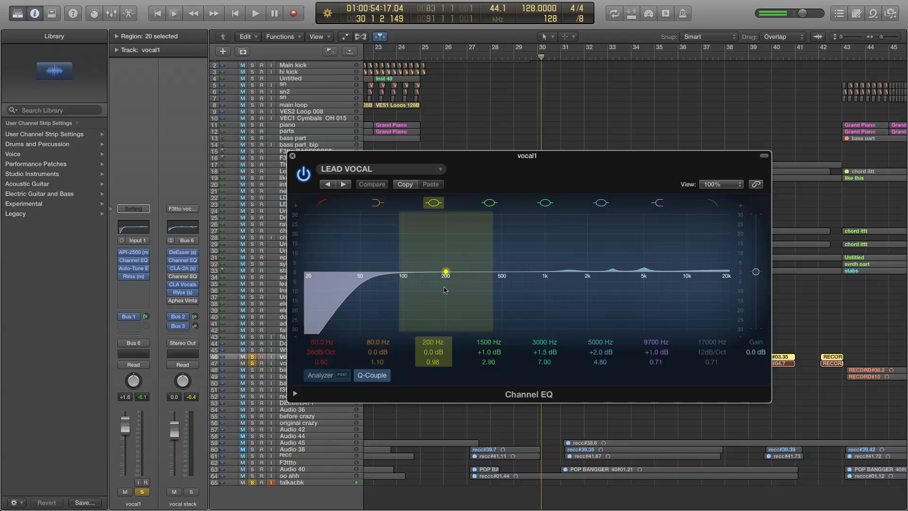
left_click_drag(444, 288, 444, 292)
left_click_drag(435, 368, 432, 347)
double_click(431, 351)
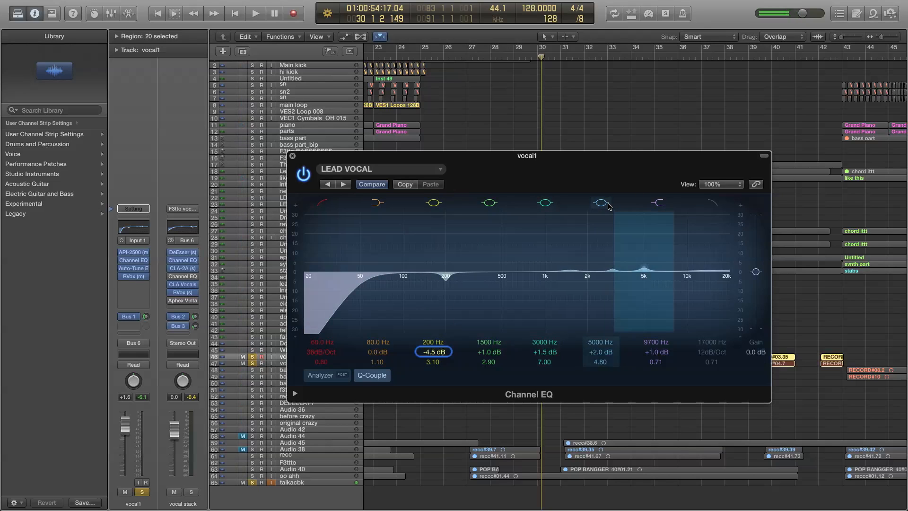
Set the vocal1 EQ's 5000 Hz band to 7000 Hz and -3.0 dB, raise the high shelf to 15800 Hz, and close the EQ.
left_click(548, 204)
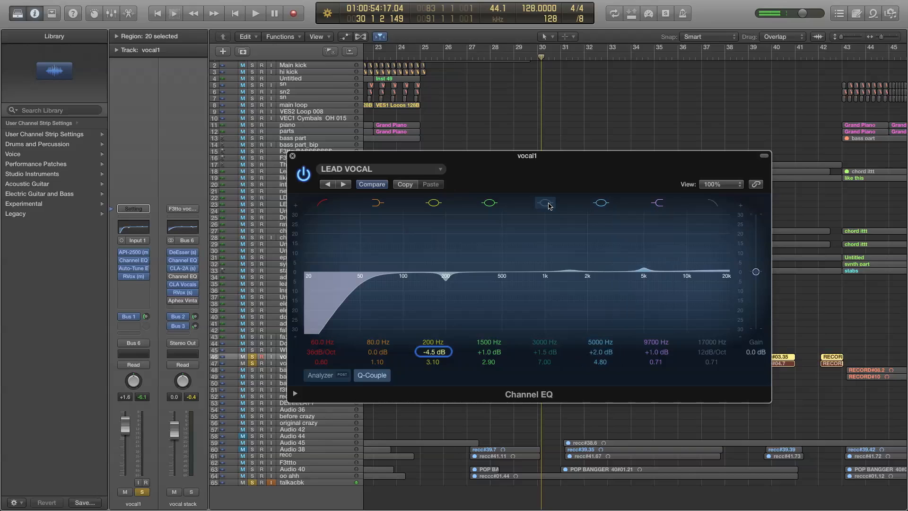
left_click(545, 203)
scroll(595, 344, "up", 4)
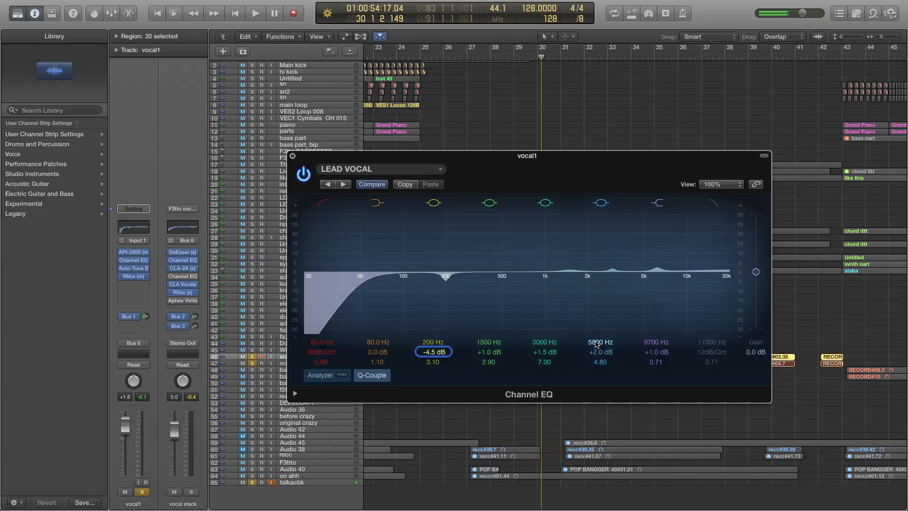
scroll(596, 344, "up", 5)
scroll(597, 353, "down", 10)
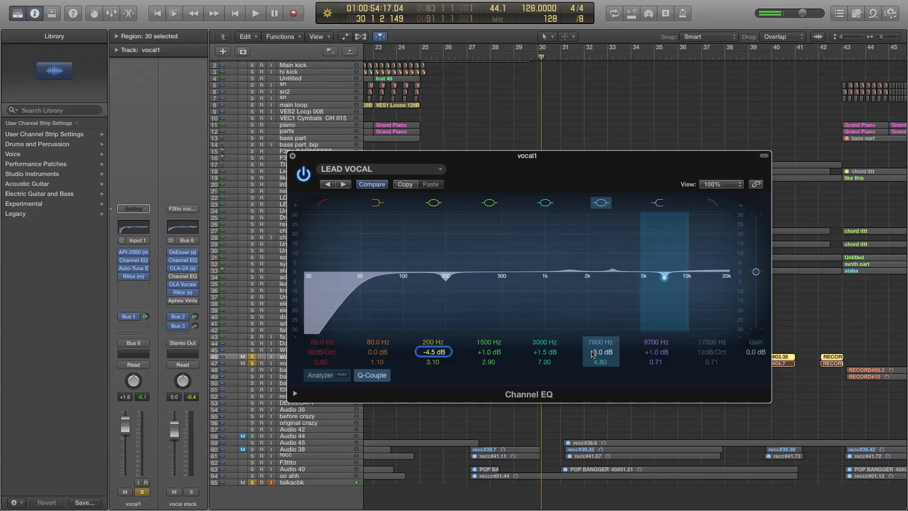
scroll(649, 344, "up", 8)
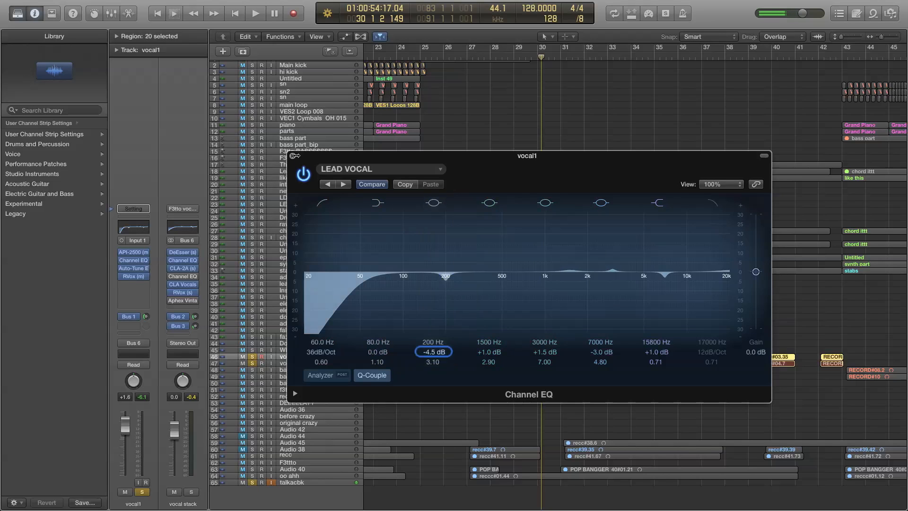
left_click(293, 157)
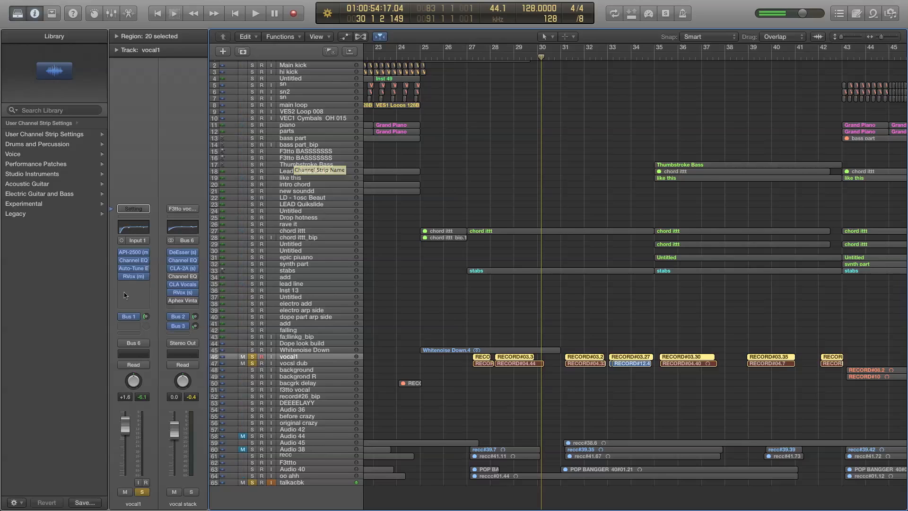
Look at Auto-Tune on vocal1, and slightly reduce the compression in the RVox plug-in on the same channel.
left_click(136, 270)
left_click(30, 28)
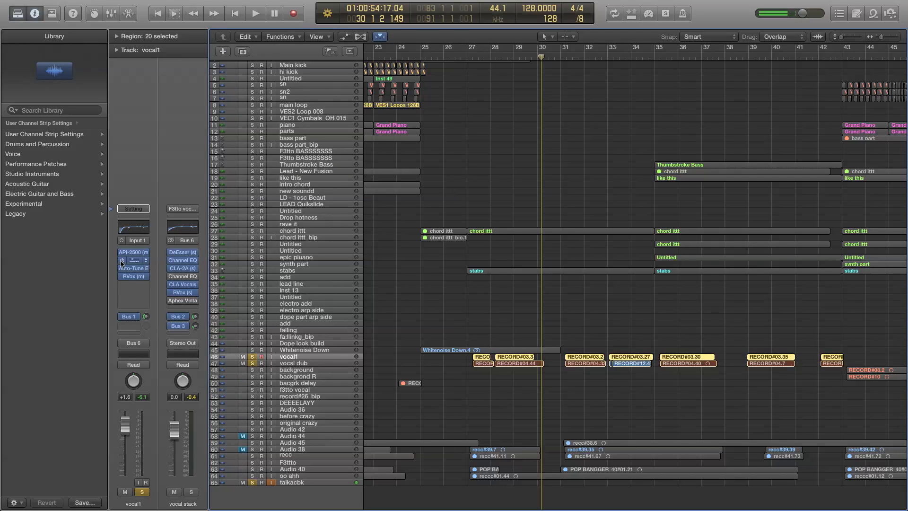
left_click(133, 277)
left_click_drag(125, 30, 537, 168)
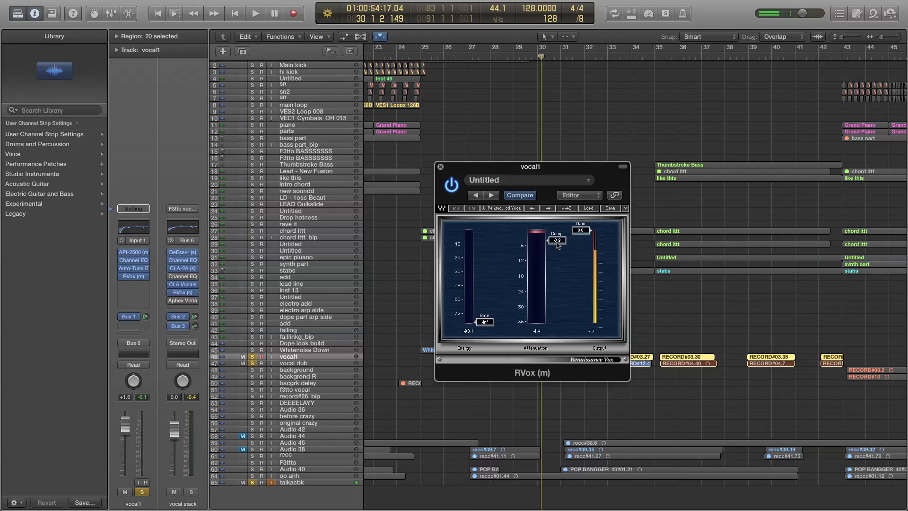
mouse_move(558, 245)
left_mouse_down()
mouse_move(550, 243)
mouse_move(563, 242)
left_mouse_up()
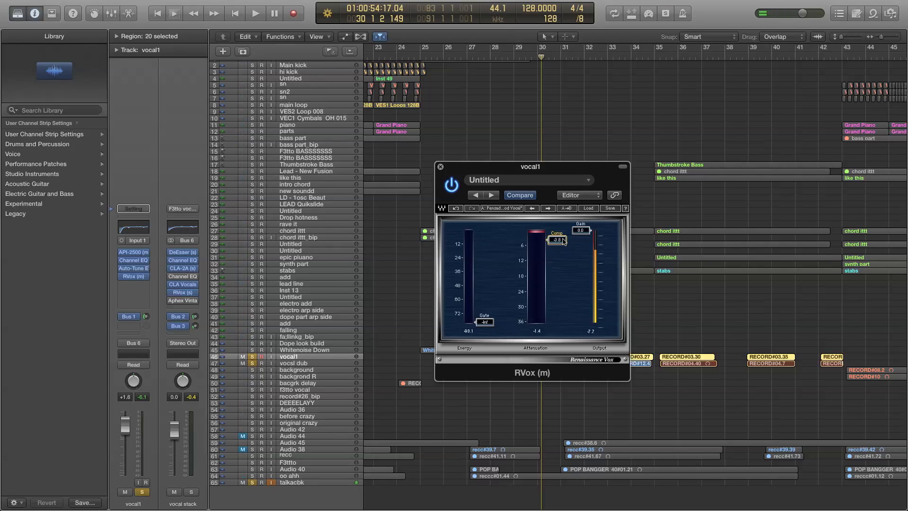
left_click(441, 166)
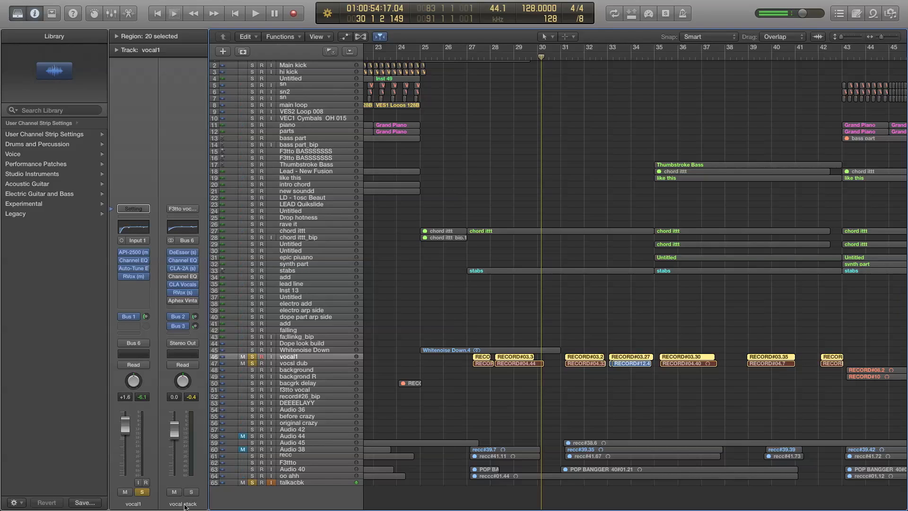
Load the Mink Pop Vocal preset in the vocal stack's DeEsser, adjust its frequency and close its window.
left_click(183, 252)
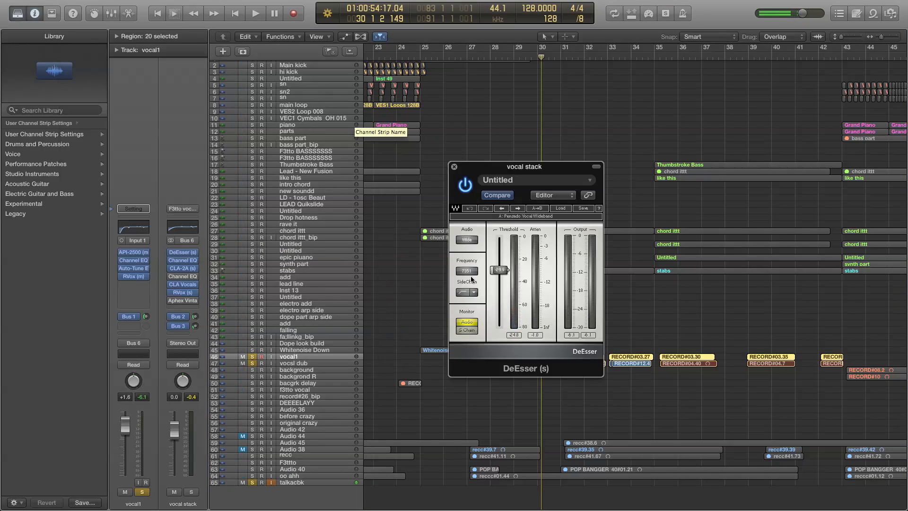
left_click_drag(467, 274, 472, 296)
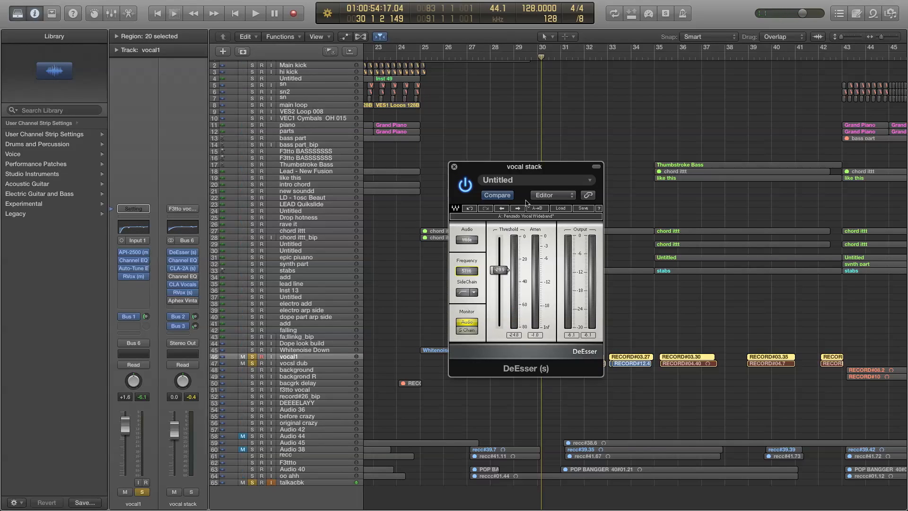
left_click(560, 208)
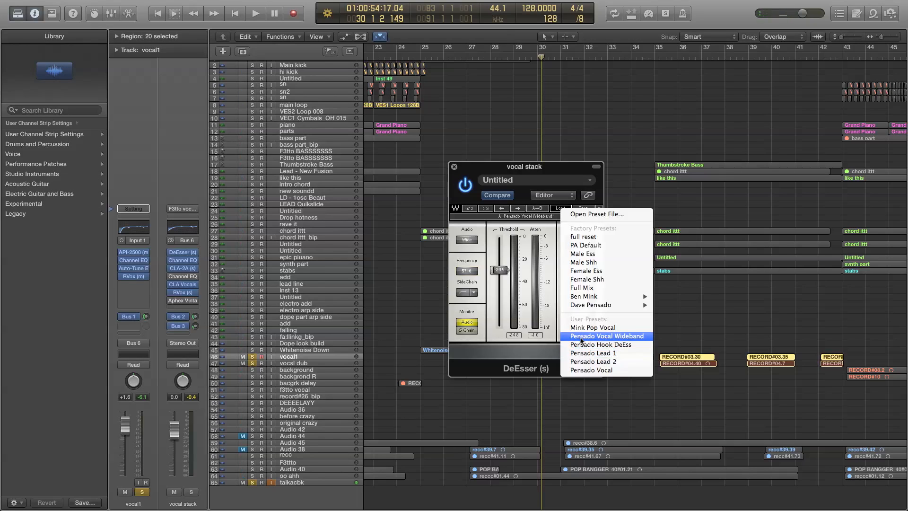
left_click(583, 328)
left_click_drag(466, 277, 463, 305)
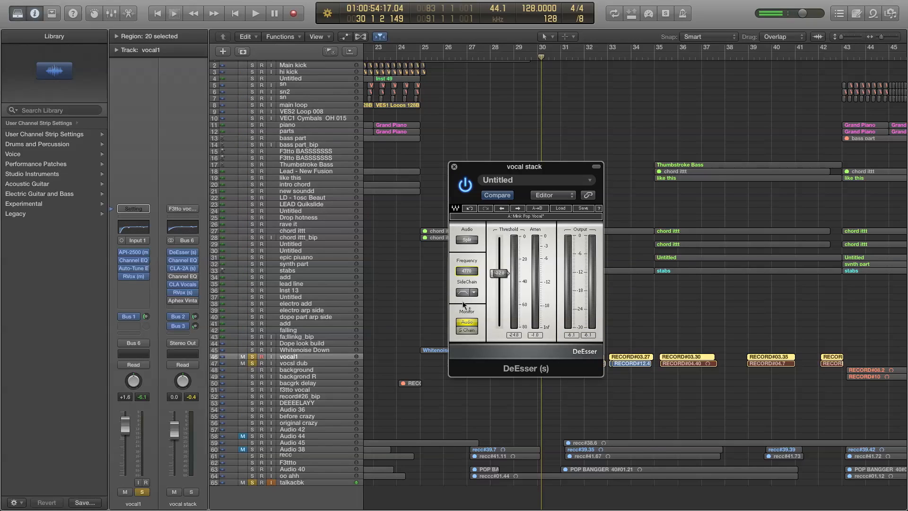
left_click(454, 167)
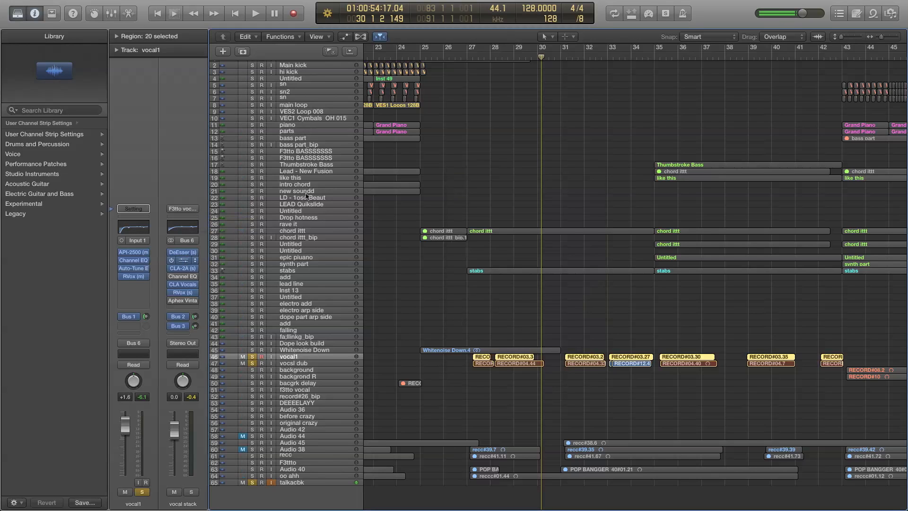
Review the curve and band settings of the first Channel EQ on the vocal stack, and close it.
left_click(183, 260)
left_click_drag(267, 32, 603, 157)
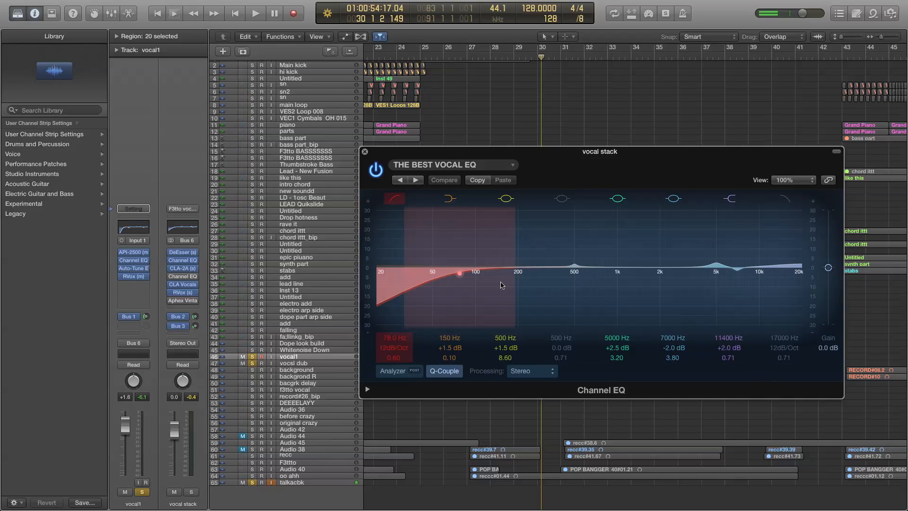
left_click(365, 152)
Inspect the analog settings of the vocal stack's CLA-2A and the vocal1 API-2500, and review the CLA-2A again.
left_click(183, 268)
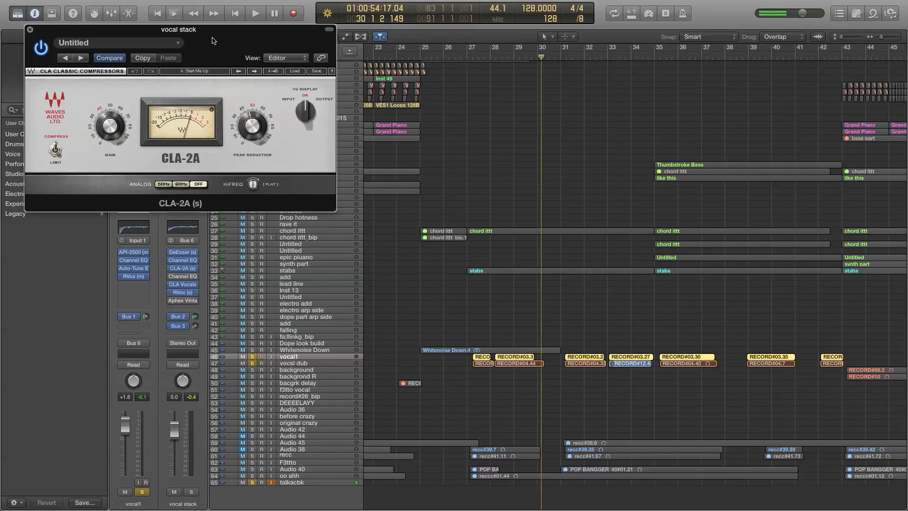
left_click_drag(211, 31, 527, 158)
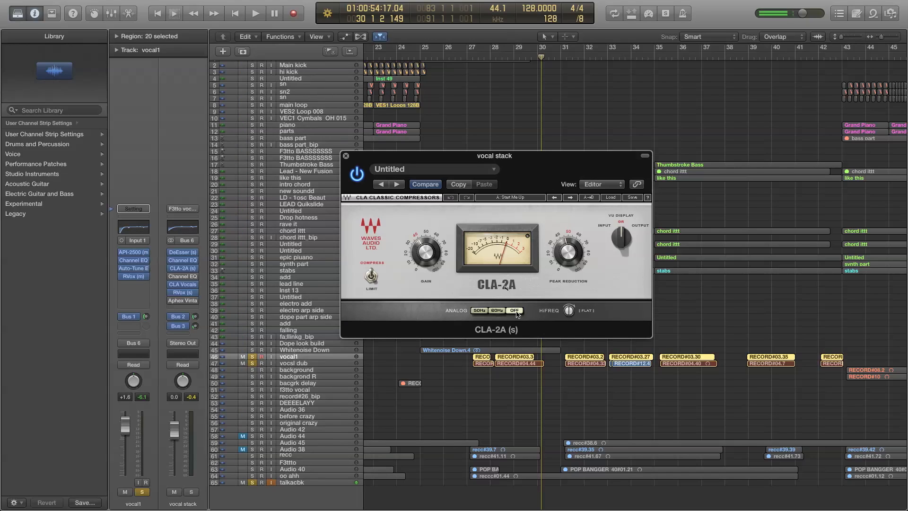
left_click(345, 156)
left_click(133, 253)
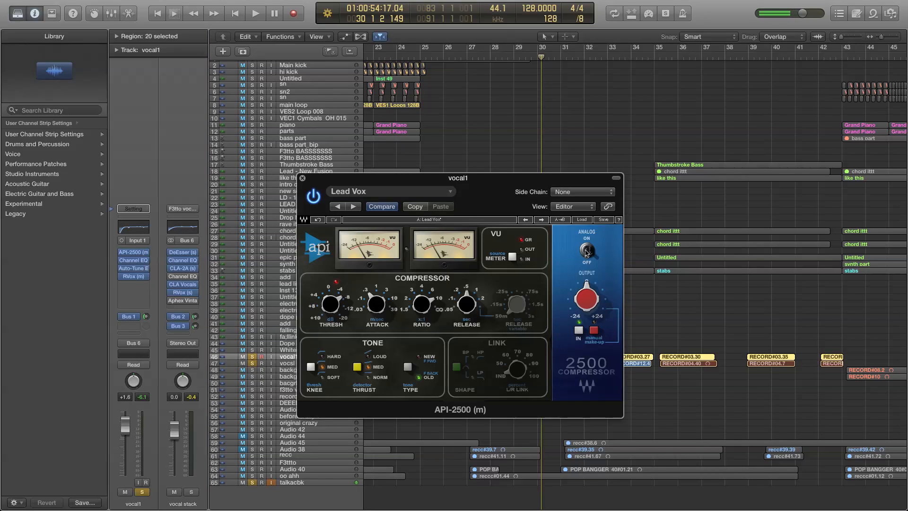
left_click(303, 178)
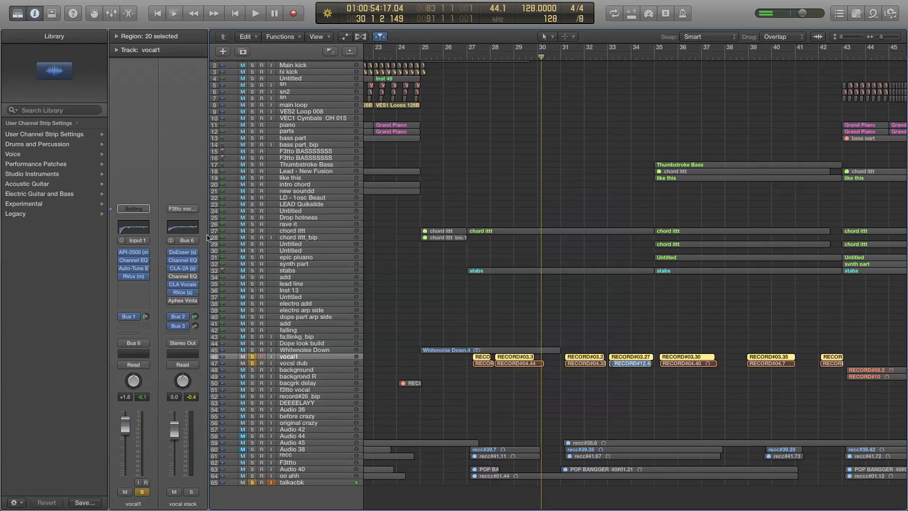
left_click(182, 268)
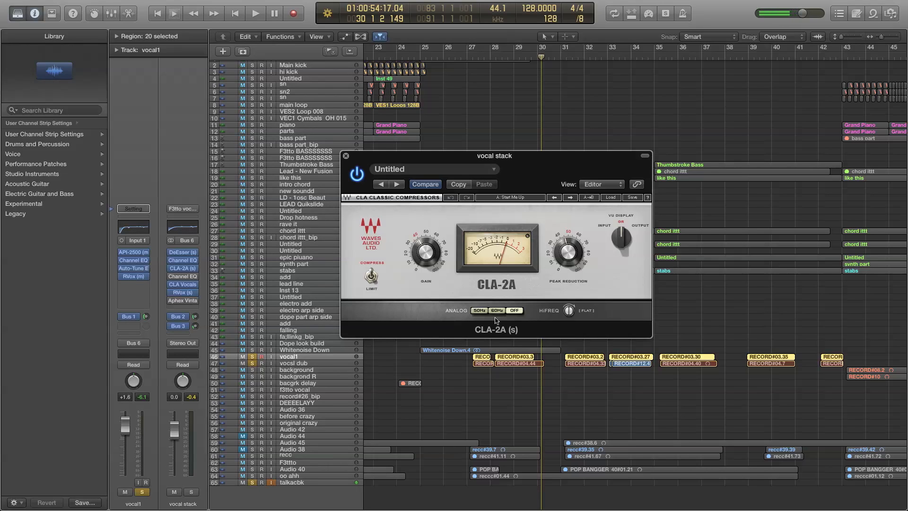
left_click(346, 155)
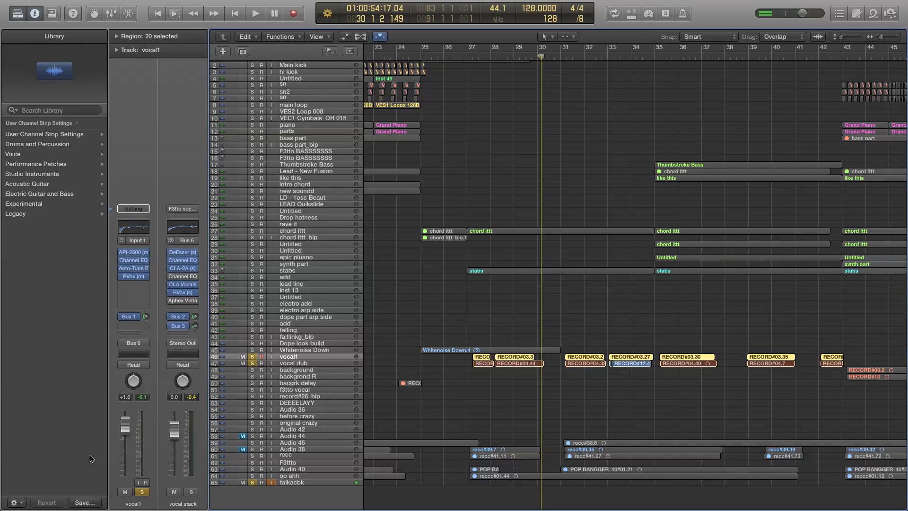
View the CLA Vocals plug-in on the vocal stack and close it.
left_click(182, 283)
left_click_drag(243, 32, 576, 136)
left_click(363, 135)
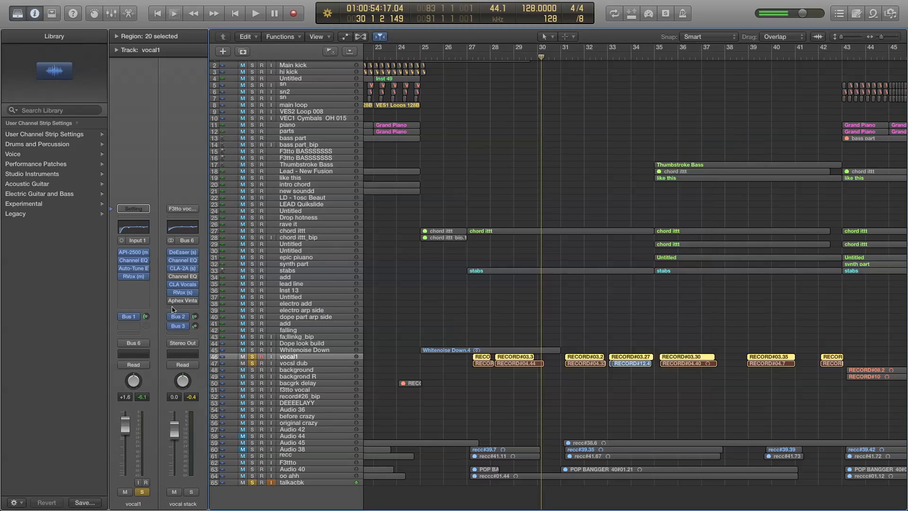
Replace the Channel EQ below the CLA-2A on the vocal stack with the stereo Waves RCompressor, and move its window clear of the channel strips.
left_click(192, 277)
mouse_move(203, 409)
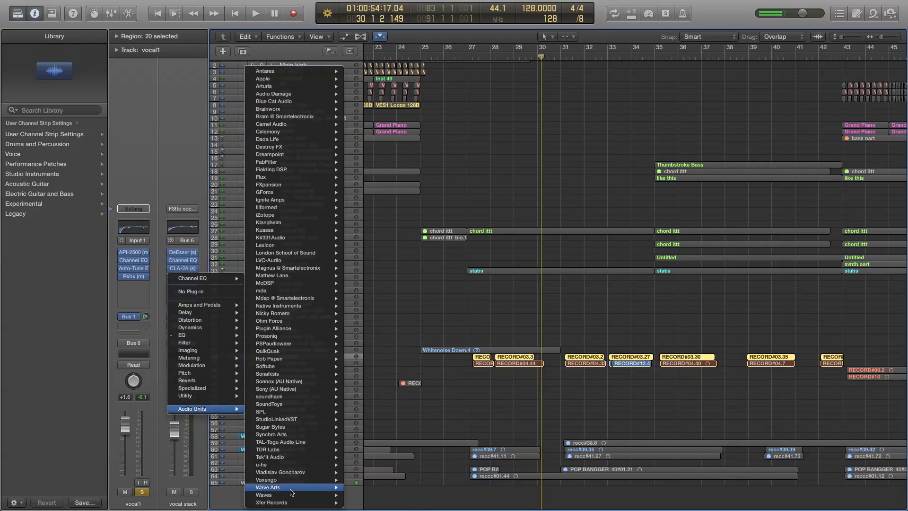
mouse_move(300, 492)
mouse_move(399, 339)
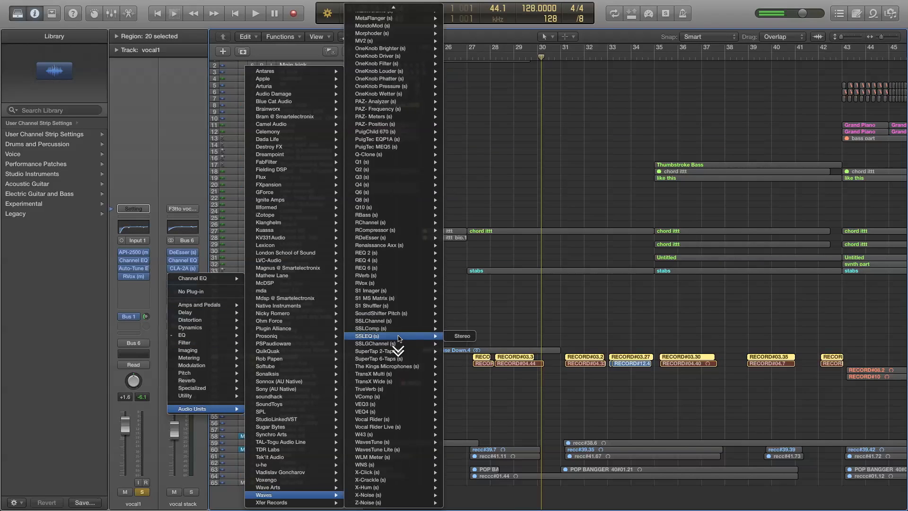
mouse_move(397, 230)
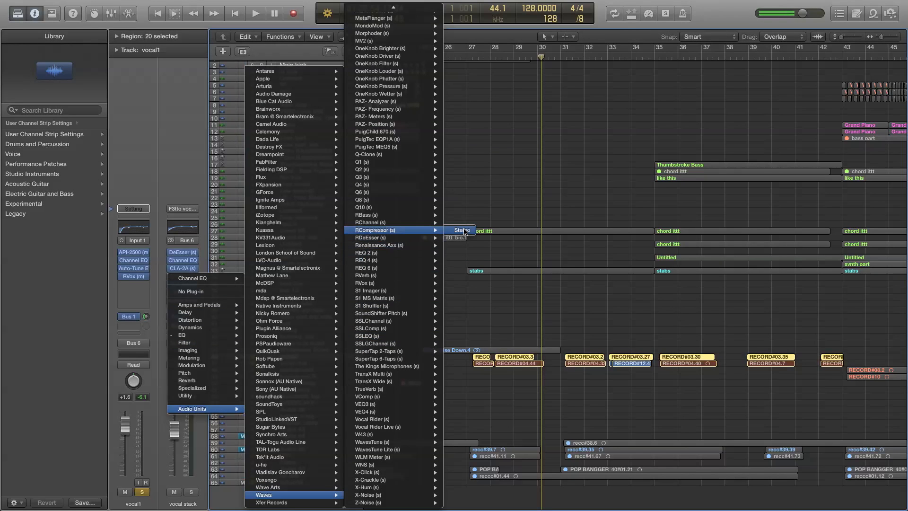
left_click(464, 231)
left_click_drag(103, 25, 475, 178)
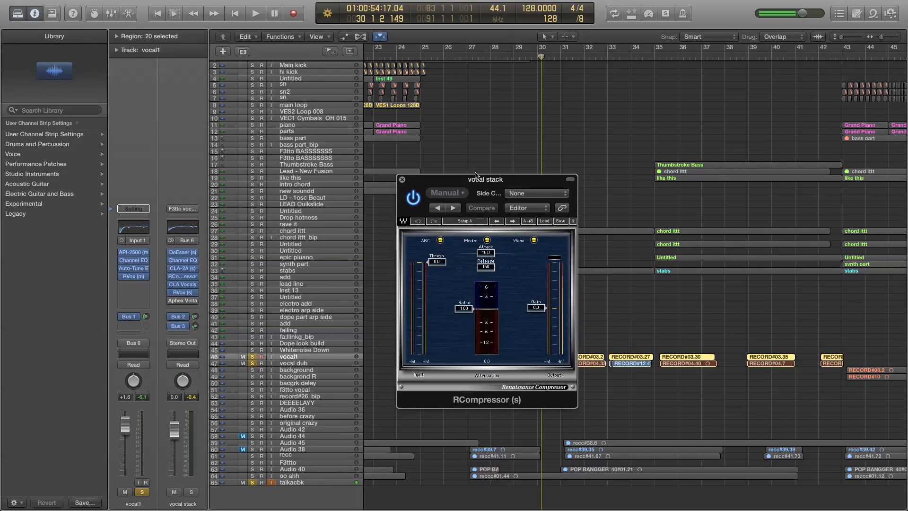
Load the Pensado Vocal 2 preset in RCompressor, and set the ratio to 2.00, attack to 1.78 and release to 21.0.
left_click(544, 222)
scroll(593, 463, "down", 2)
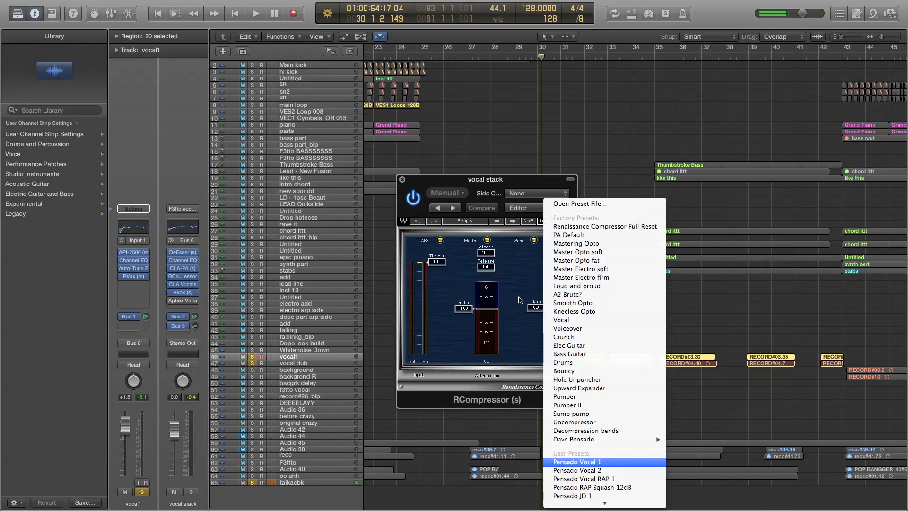
left_click(577, 470)
left_click_drag(531, 296, 533, 310)
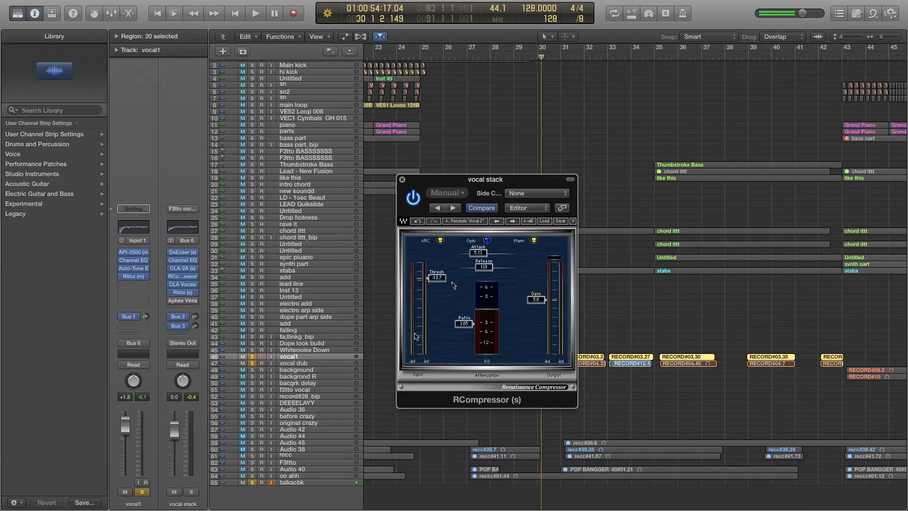
left_click_drag(463, 325, 469, 296)
left_click_drag(479, 252, 473, 273)
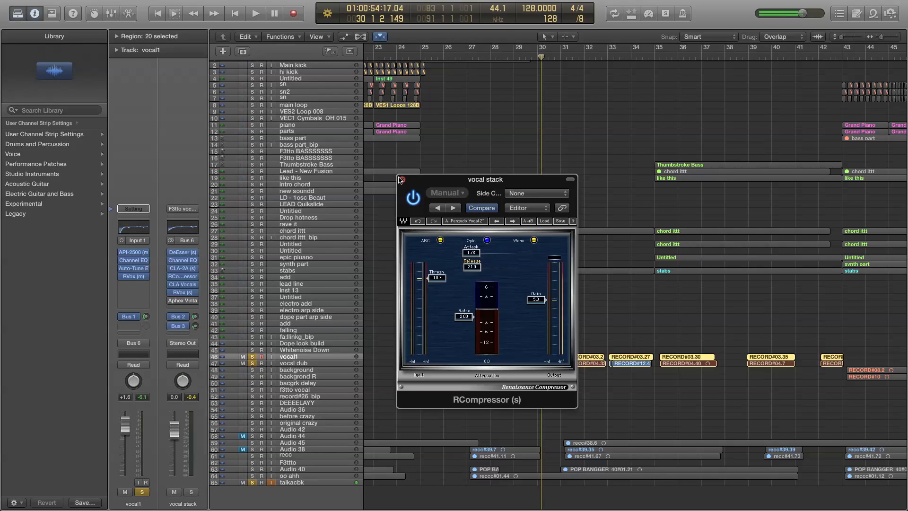
Open the vocal stack's CLA-2A and position its window so the RCompressor controls remain in view.
left_click(180, 268)
left_click_drag(506, 156, 285, 74)
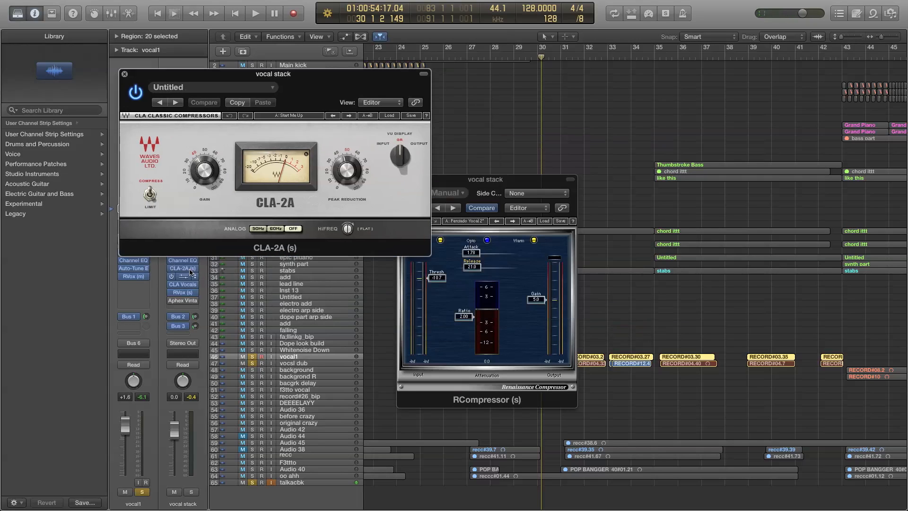
Open CLA Vocals and RVox on the vocal stack, arrange their windows side by side, and close RVox after viewing it.
left_click(183, 286)
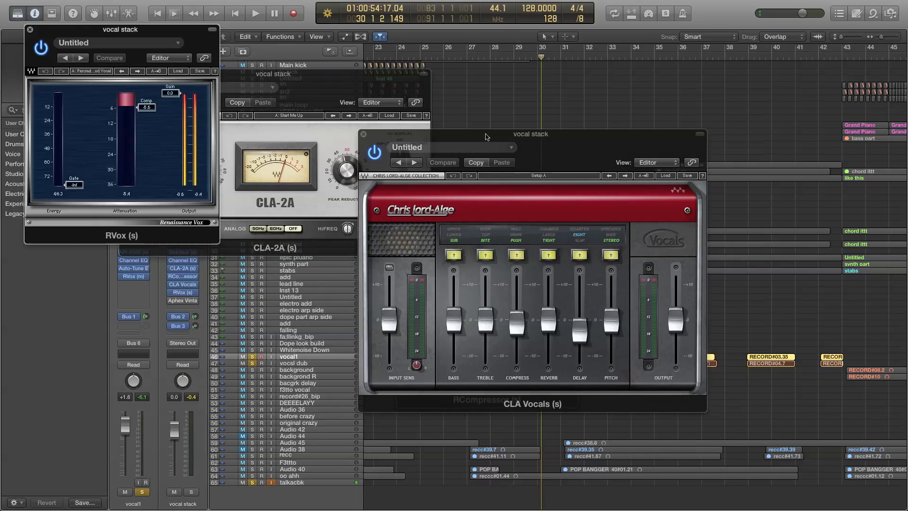
left_click_drag(487, 137, 622, 24)
left_click_drag(124, 30, 206, 119)
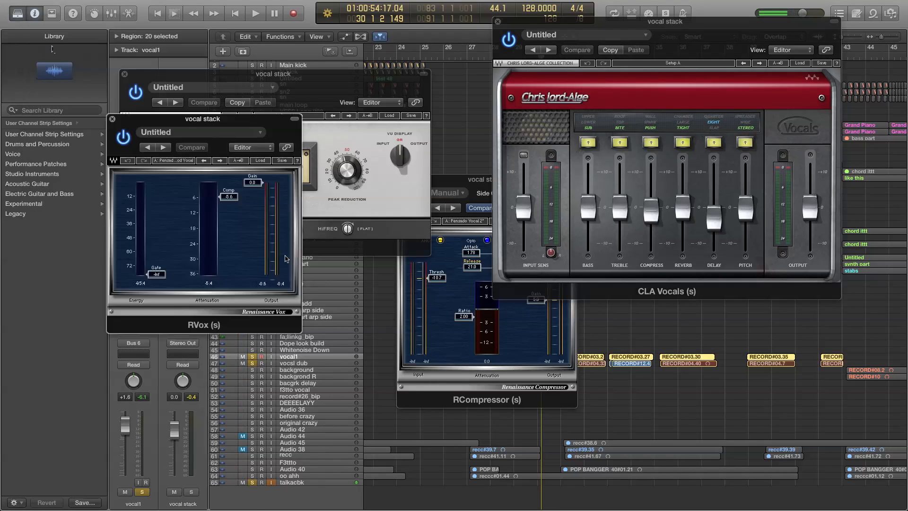
left_click_drag(285, 256, 306, 247)
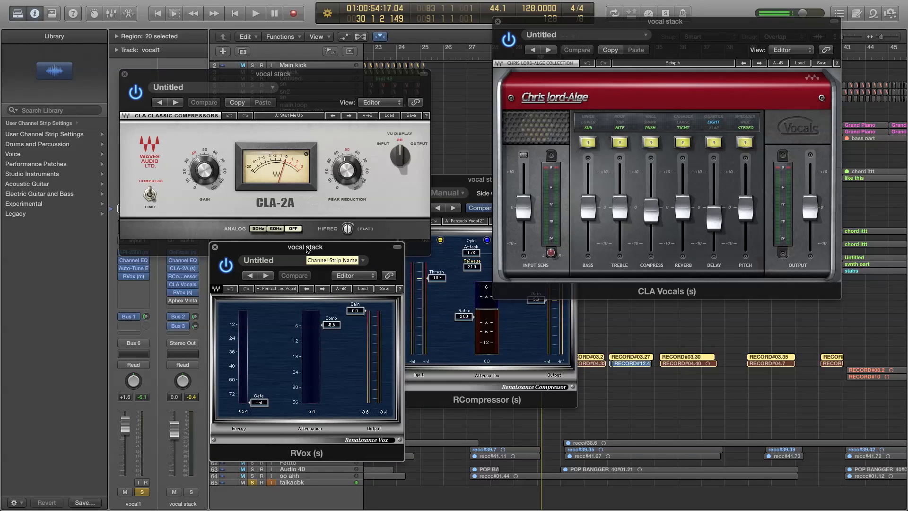
left_click(215, 247)
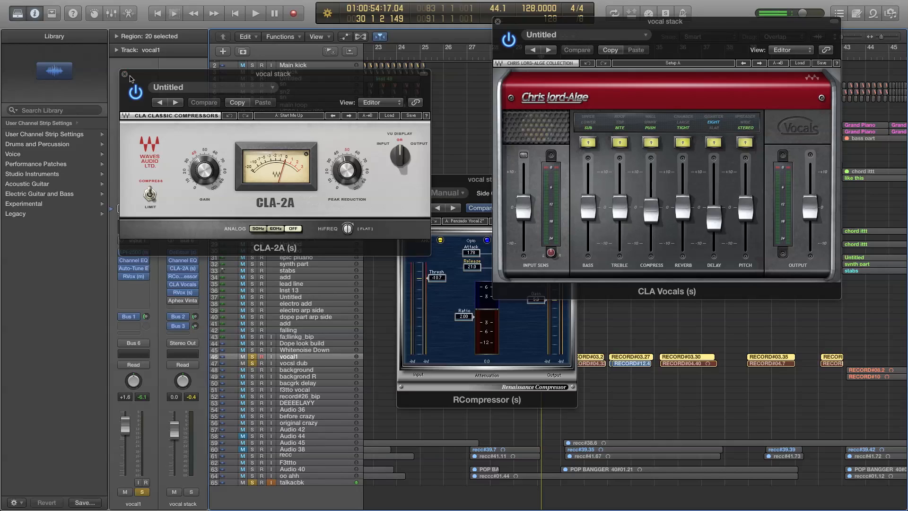
Bring the CLA Vocals window to the middle and switch its Bass mode to Lower.
left_click_drag(664, 26, 479, 143)
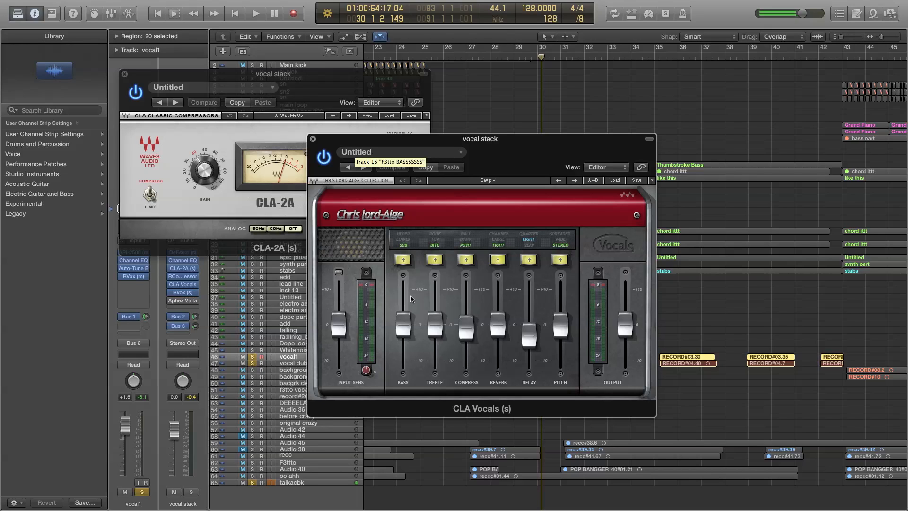
left_click(403, 257)
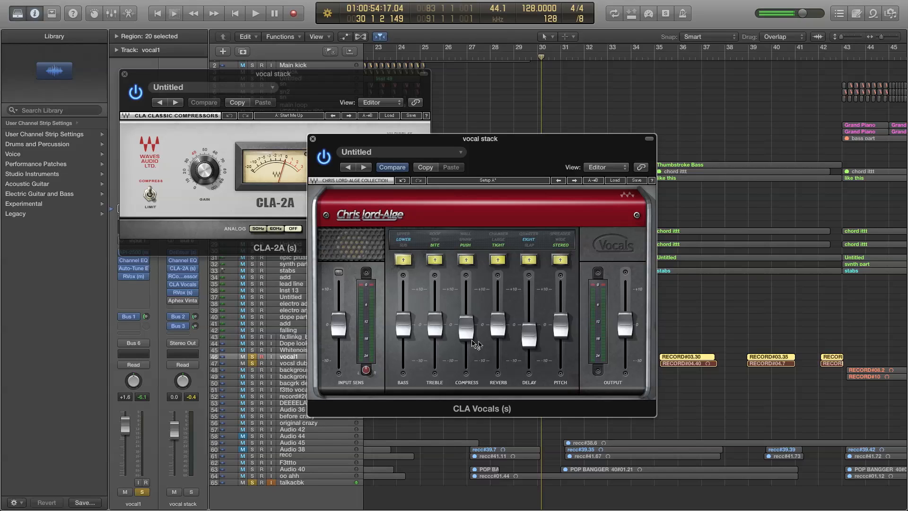
mouse_move(498, 325)
left_mouse_down()
mouse_move(501, 361)
mouse_move(505, 329)
left_mouse_up()
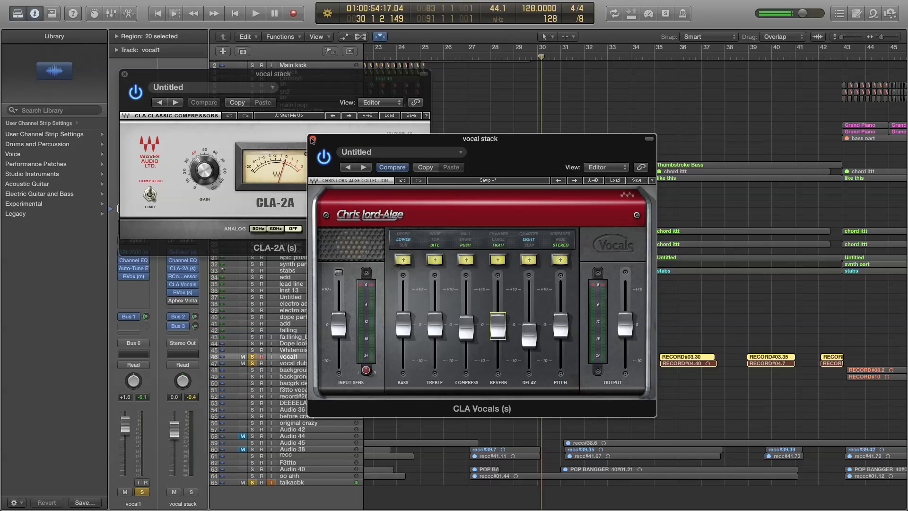
Close CLA Vocals and CLA-2A, and view the vocal stack's RVox once more before closing it.
left_click(312, 139)
left_click(125, 73)
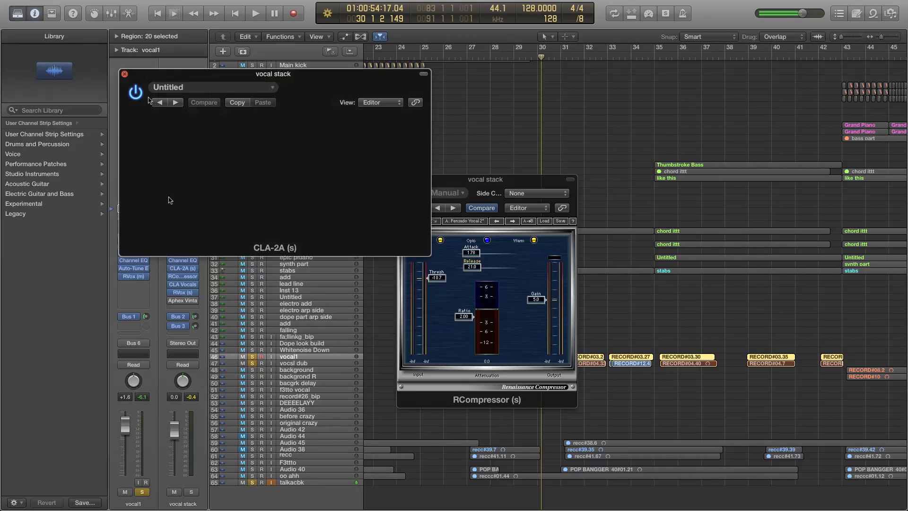
left_click(183, 292)
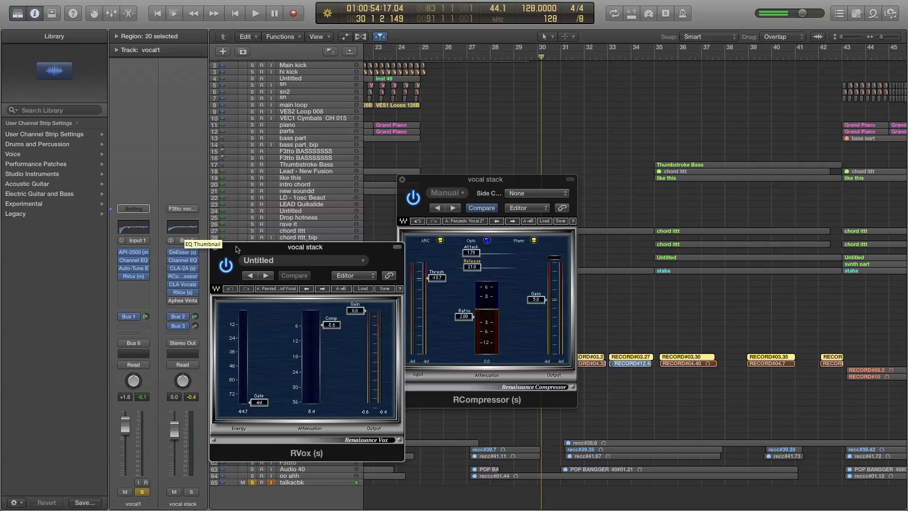
left_click(214, 247)
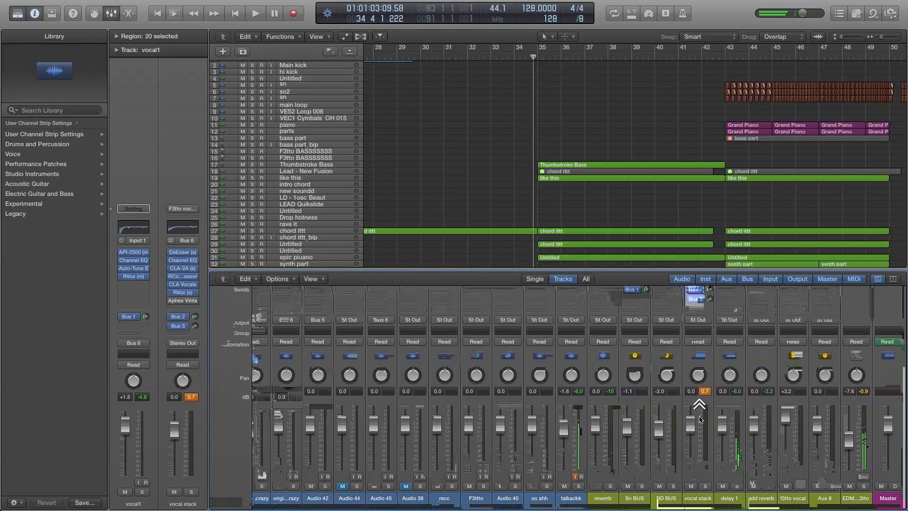
Open the Tape Delay and Tremolo plug-ins on the delay 1 channel in the mixer.
scroll(700, 404, "up", 5)
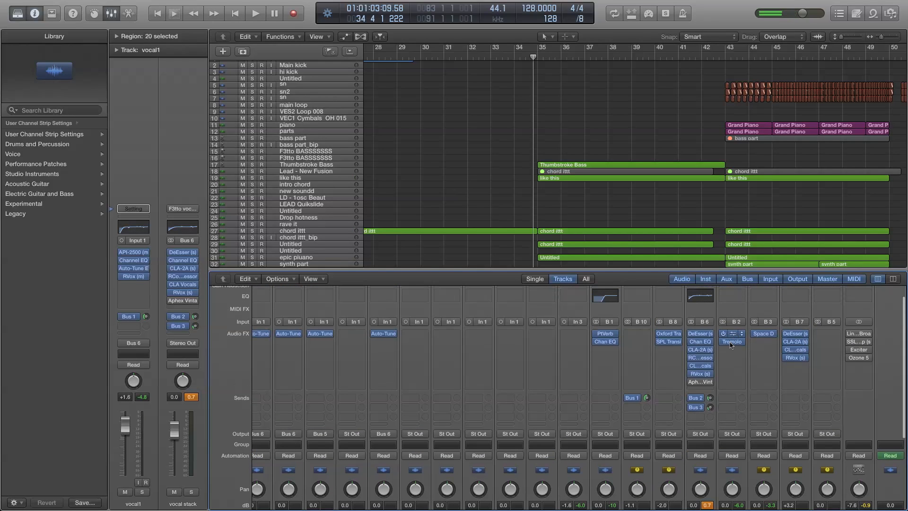
left_click(734, 336)
scroll(731, 344, "down", 5)
scroll(731, 344, "down", 2)
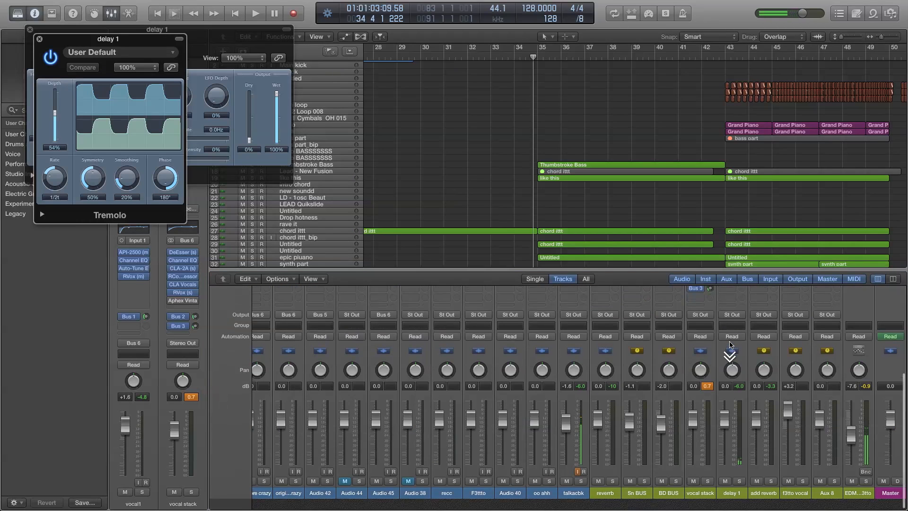
Open the vocal stack's DeEsser, Channel EQ, CLA-2A, RCompressor, CLA Vocals and RVox in chain order to review them.
scroll(730, 344, "up", 5)
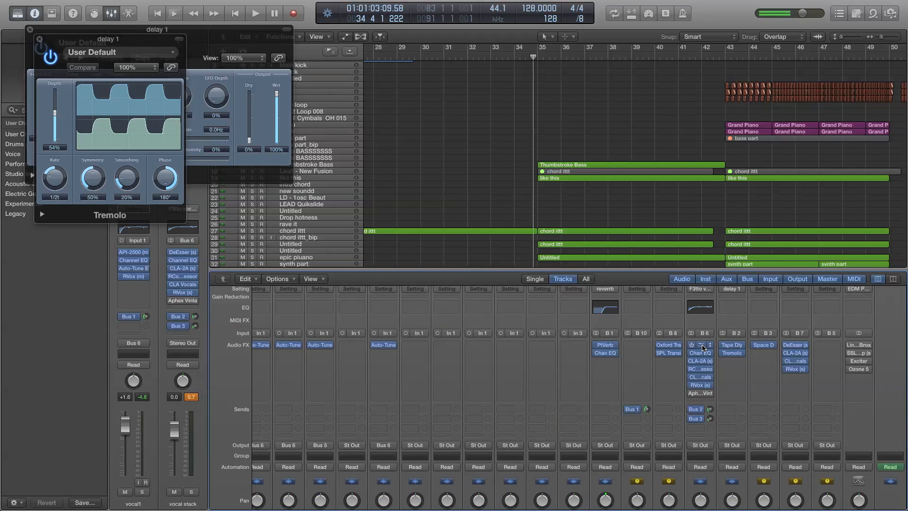
left_click(702, 348)
left_click(700, 353)
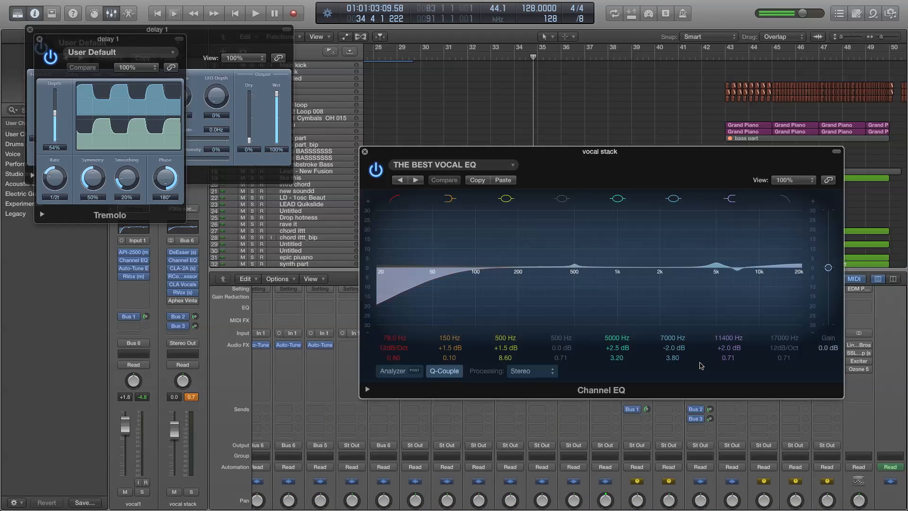
left_click_drag(653, 169, 465, 77)
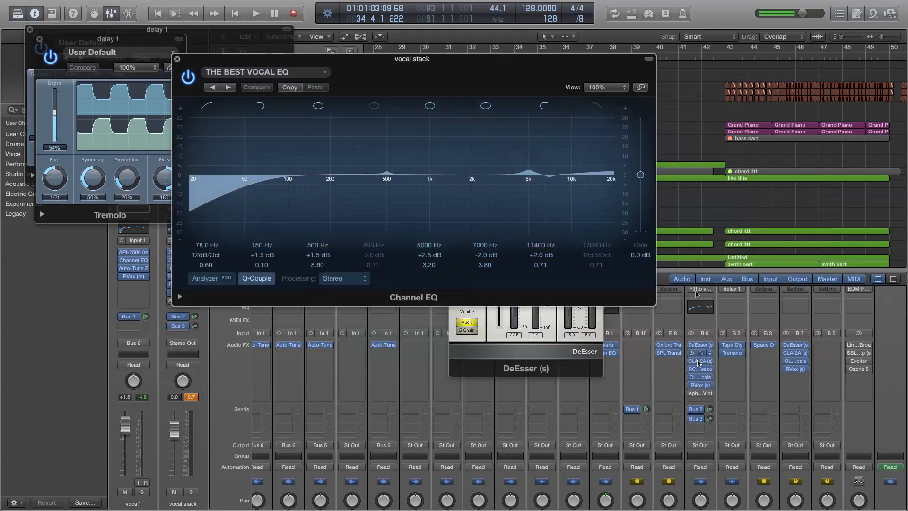
left_click(700, 361)
left_click(700, 368)
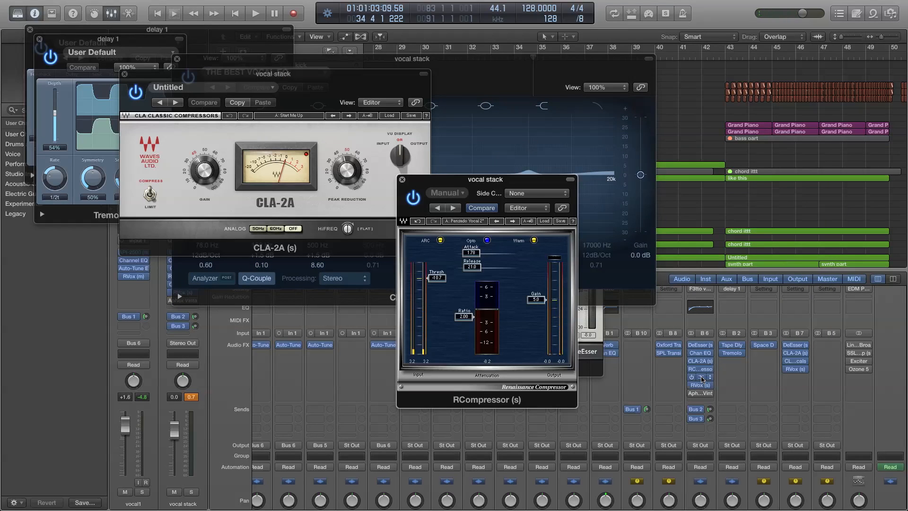
left_click(701, 377)
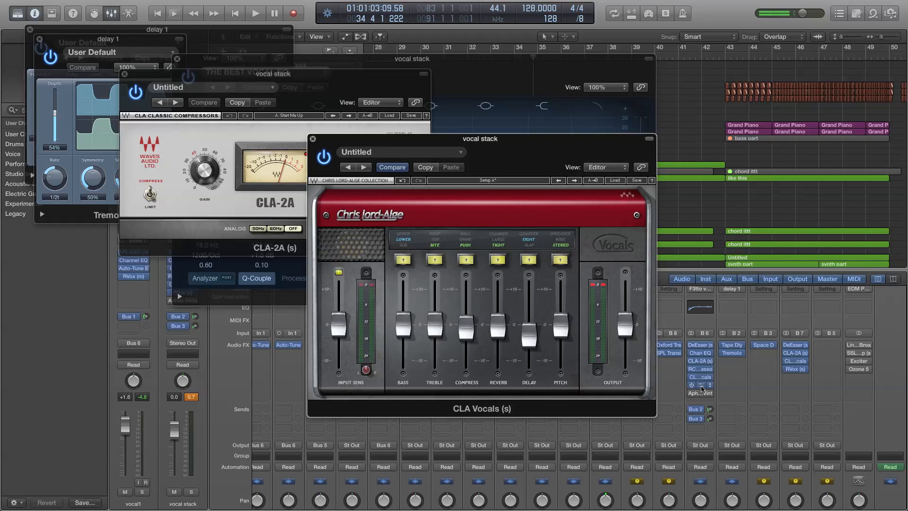
left_click(702, 387)
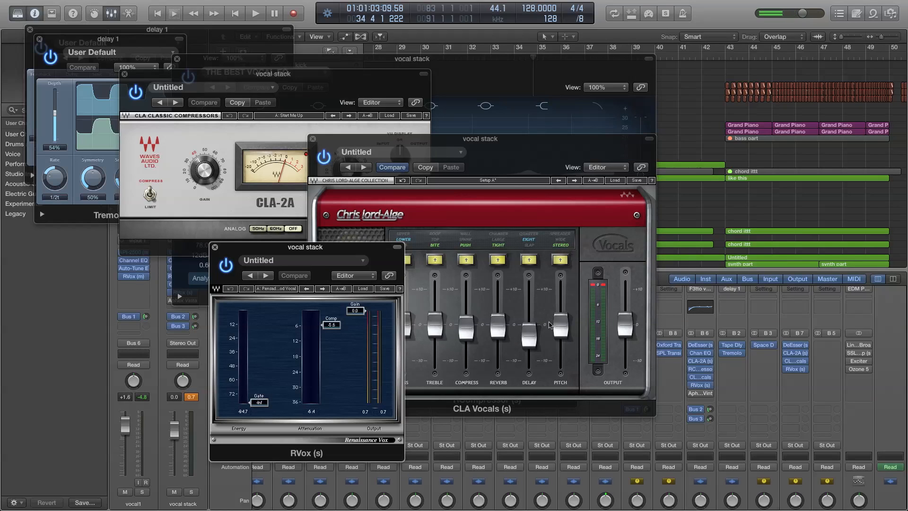
Close all open plug-in windows of the vocal stack and the delay 1 channel.
left_click(214, 247)
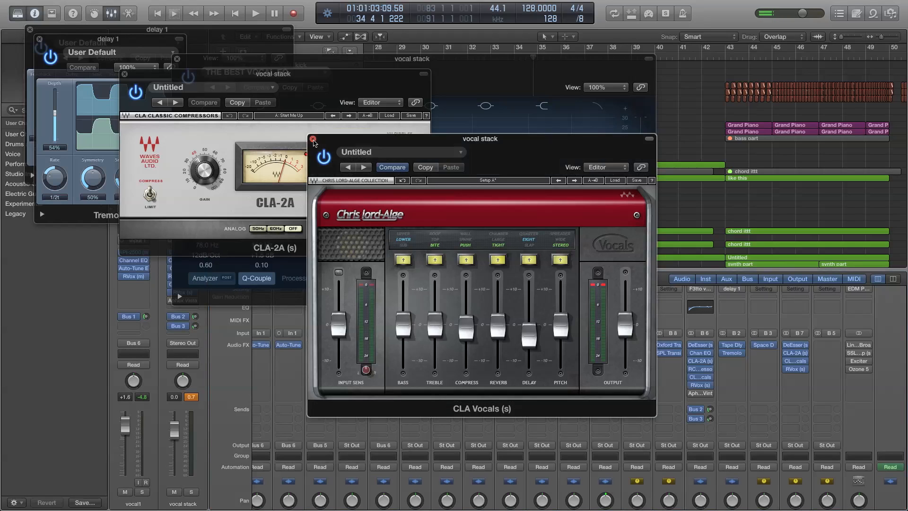
left_click(313, 138)
left_click(125, 74)
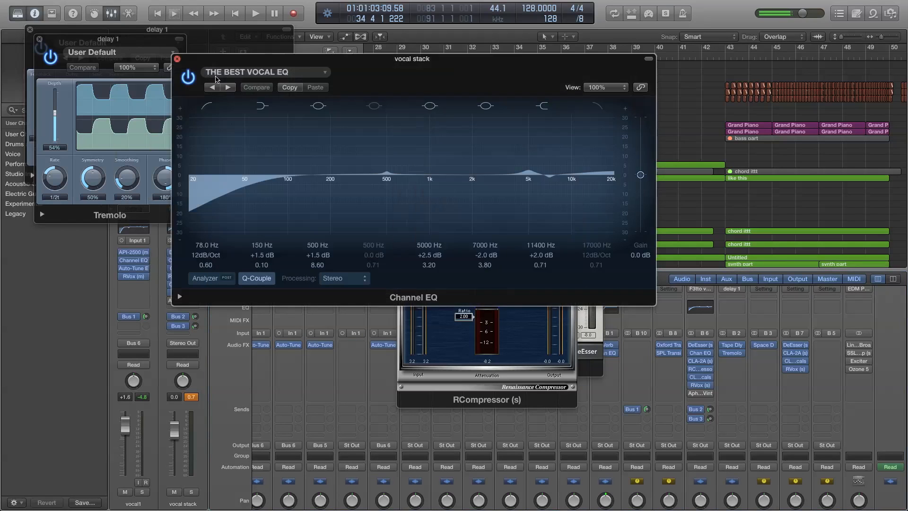
left_click(177, 58)
left_click(402, 180)
left_click(453, 167)
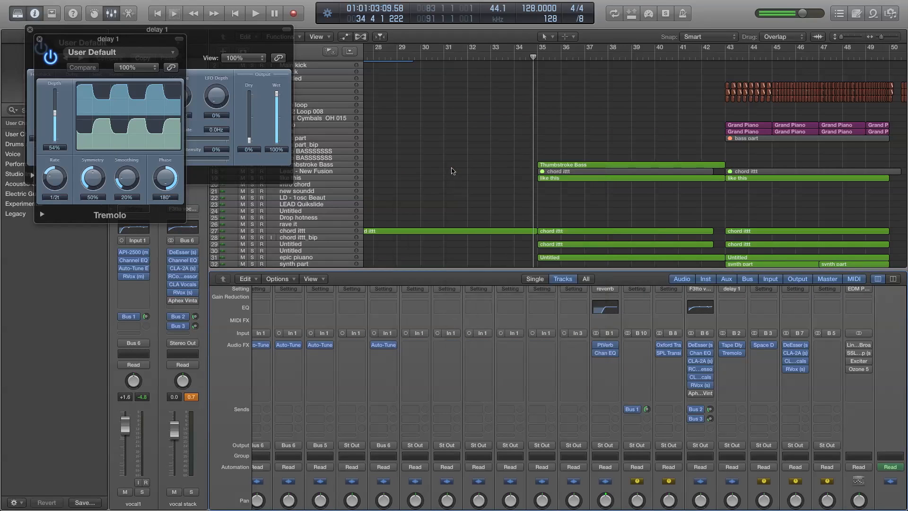
left_click(40, 38)
left_click(30, 29)
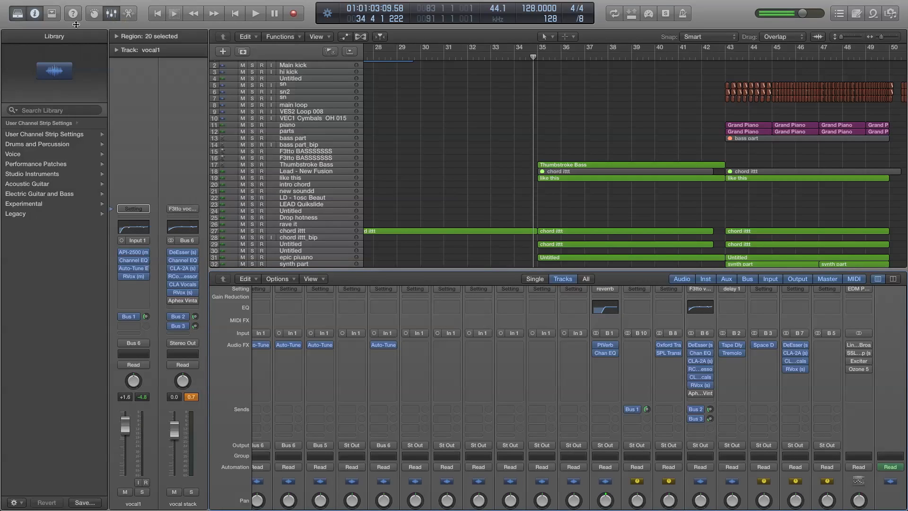
Return to the full arrangement view without the mixer or editor, and deselect all regions.
scroll(402, 173, "left", 10)
scroll(402, 173, "left", 10)
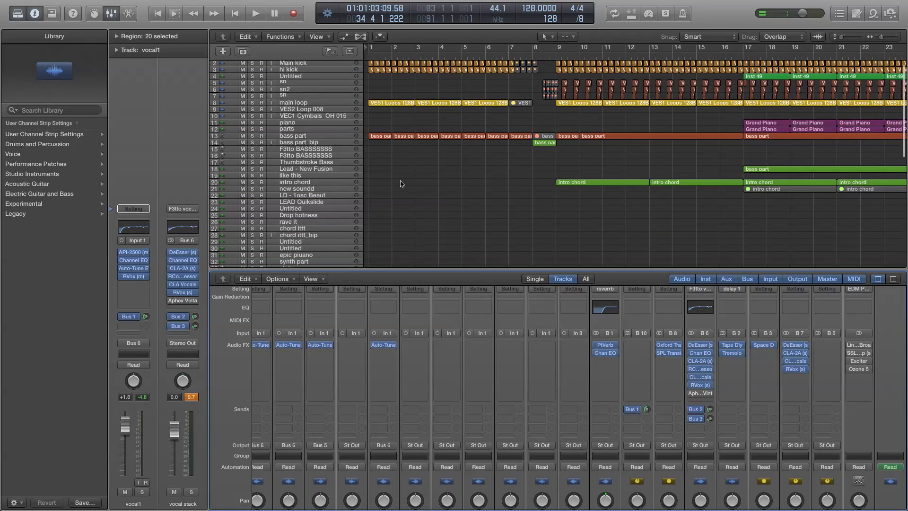
key("e")
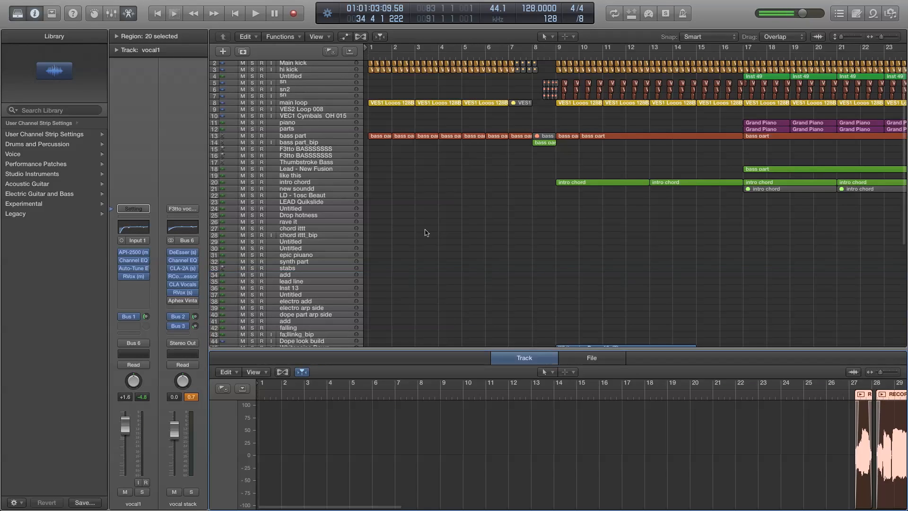
left_click(442, 239)
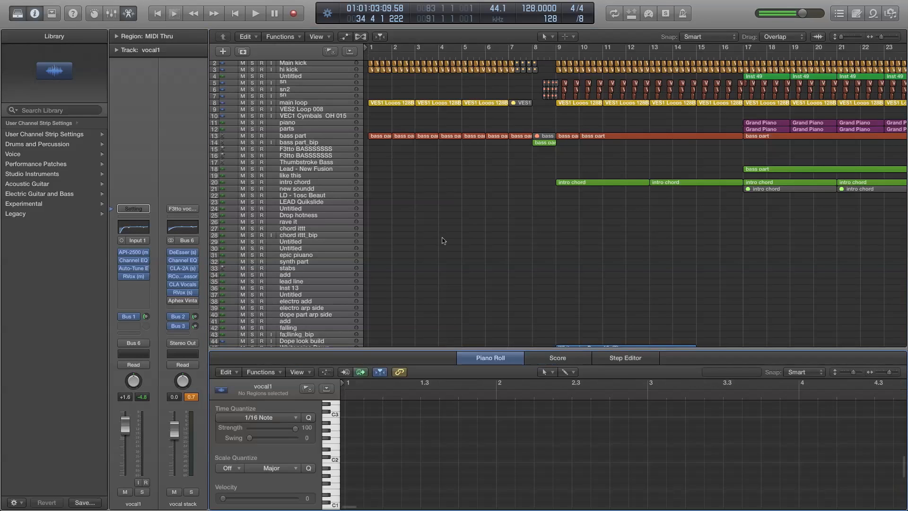
key("e")
Locate the vocal tracks around bar 27, select the vocal1 track, and clear its region selection.
scroll(425, 255, "right", 15)
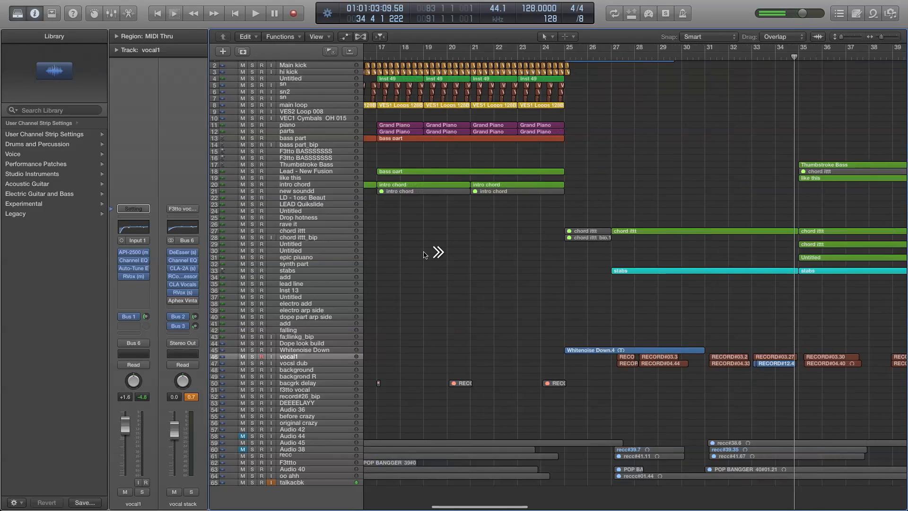
scroll(334, 365, "right", 5)
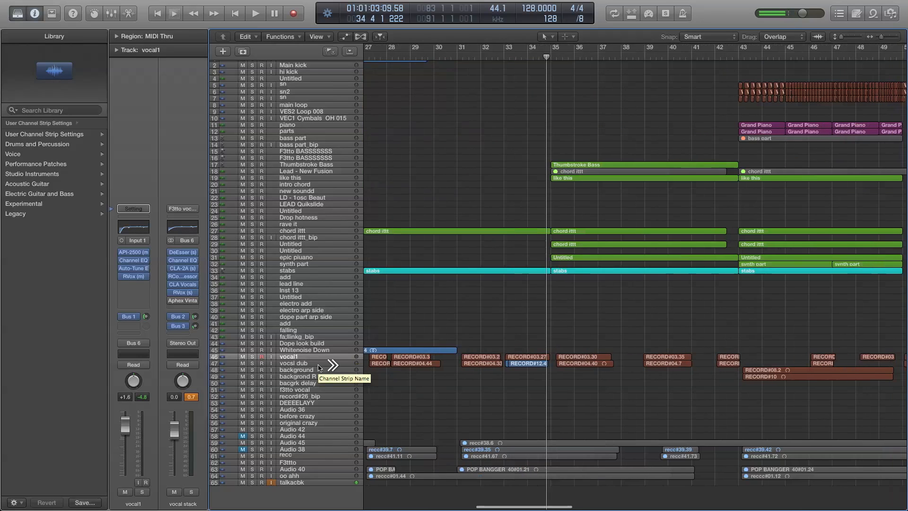
scroll(318, 368, "down", 1)
scroll(319, 368, "left", 5)
scroll(318, 367, "up", 1)
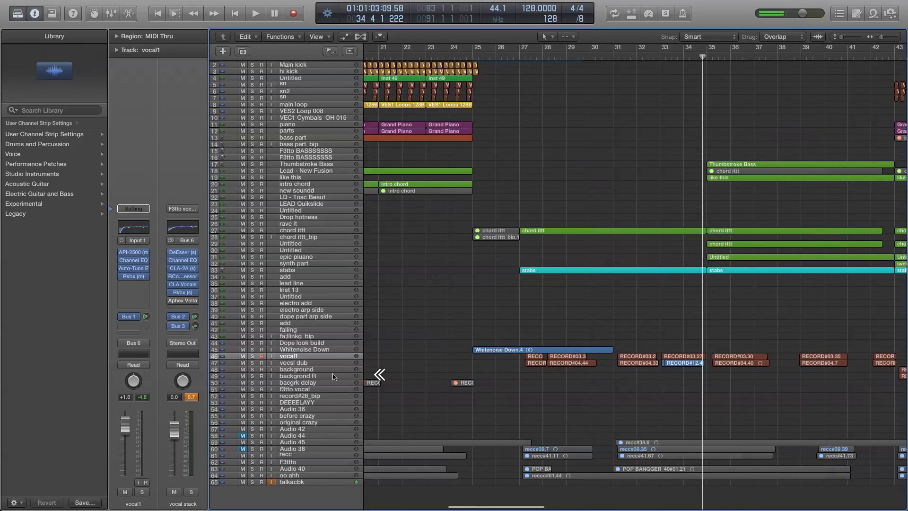
left_click(307, 363)
left_click(301, 357)
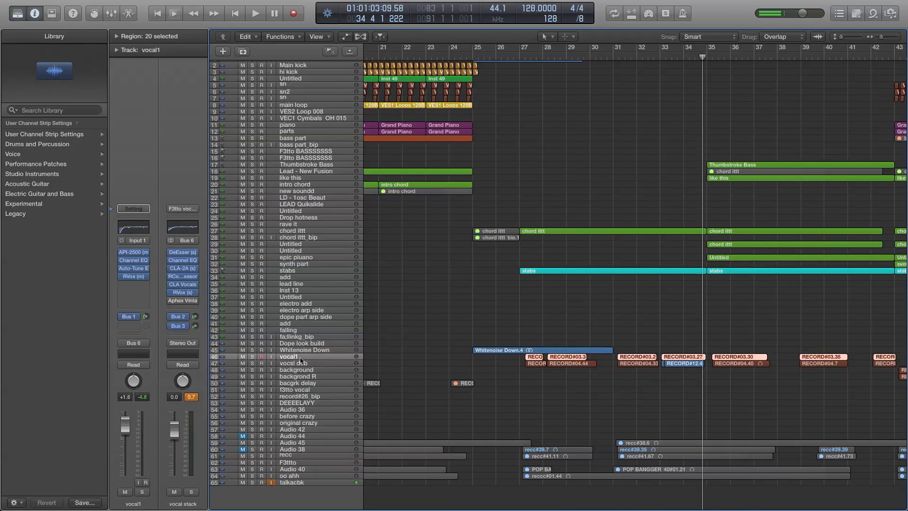
left_click(442, 256)
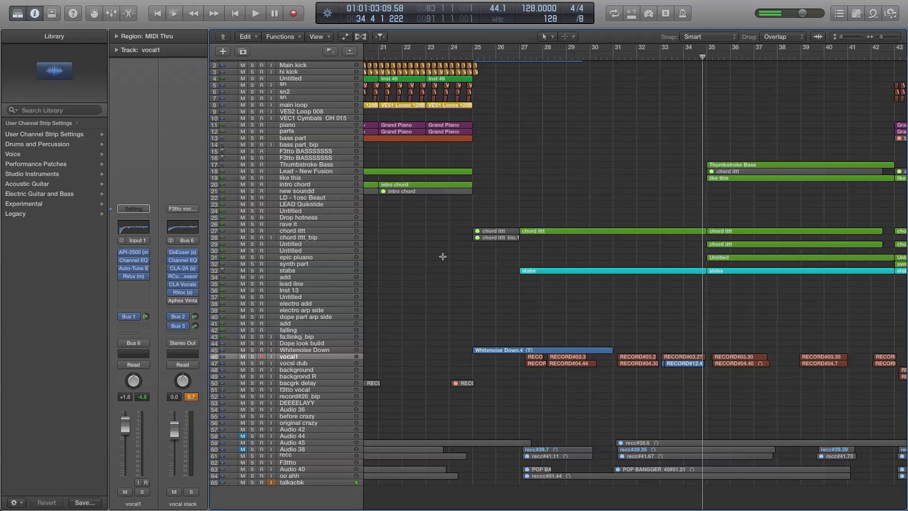
Duplicate the vocal1 track with its channel settings and rename the new track "vocal exc".
key("super+Left")
key("super+Left")
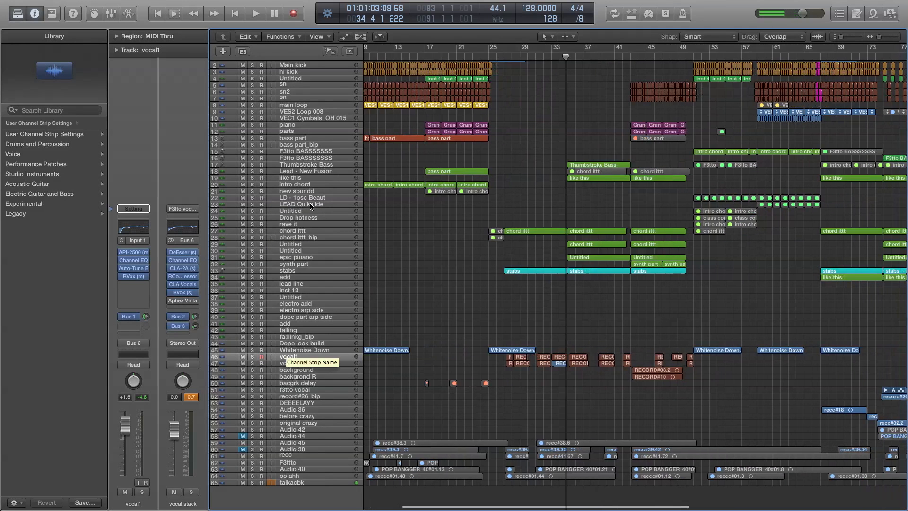
left_click(243, 52)
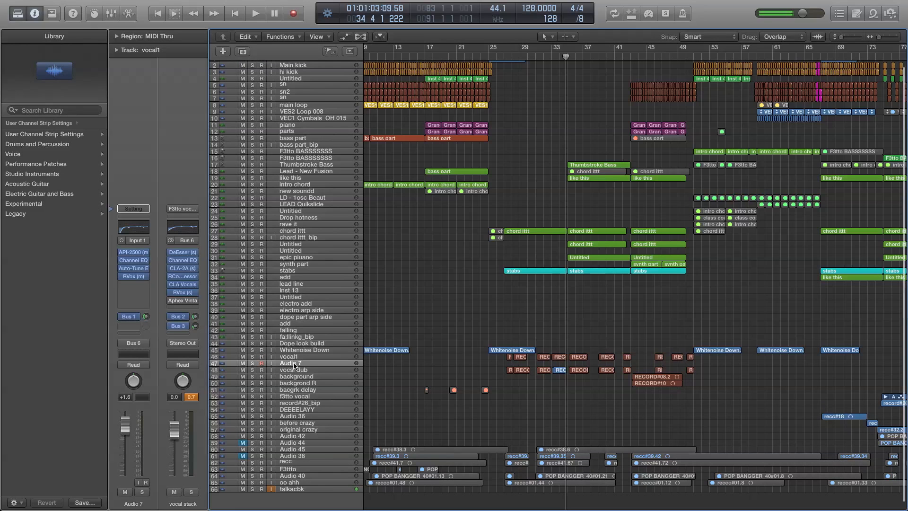
double_click(293, 363)
type("vocal exc")
key("Return")
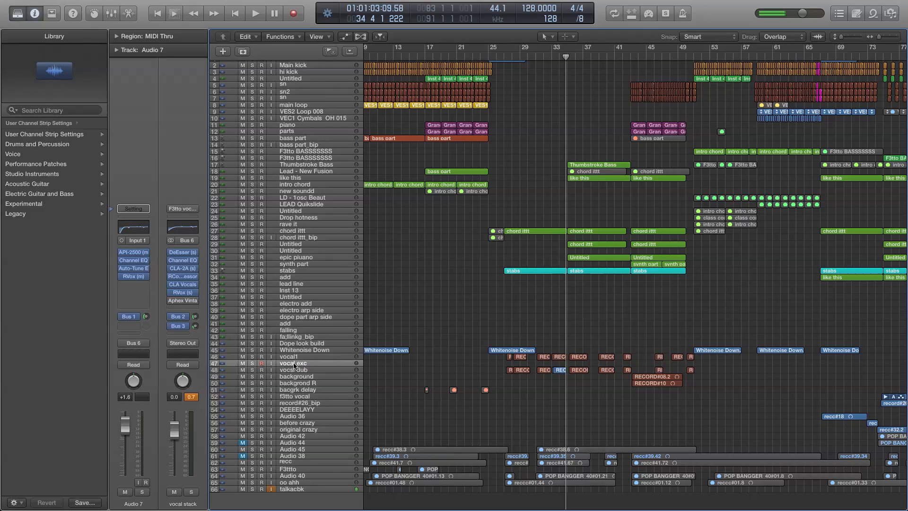
Try moving the vocal1 regions down to the vocal exc track, and undo the move.
left_click(554, 357)
left_click_drag(508, 358, 500, 364)
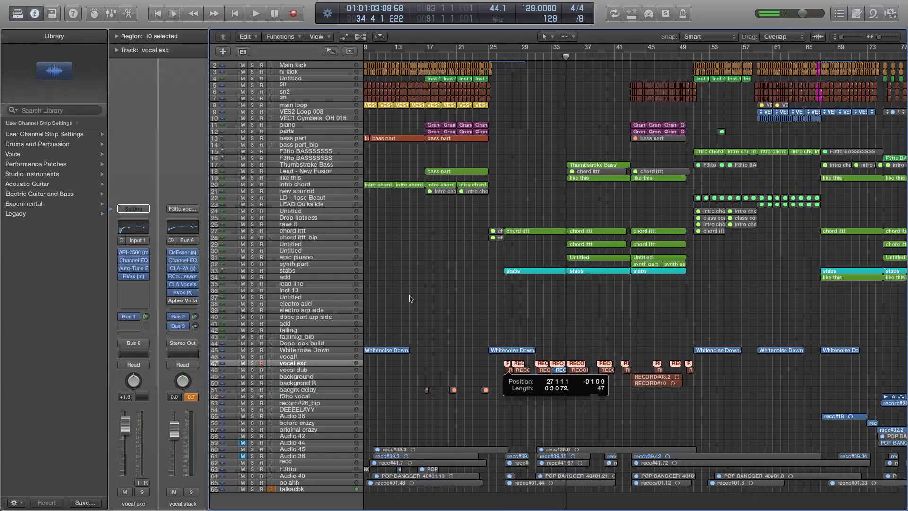
key("super+z")
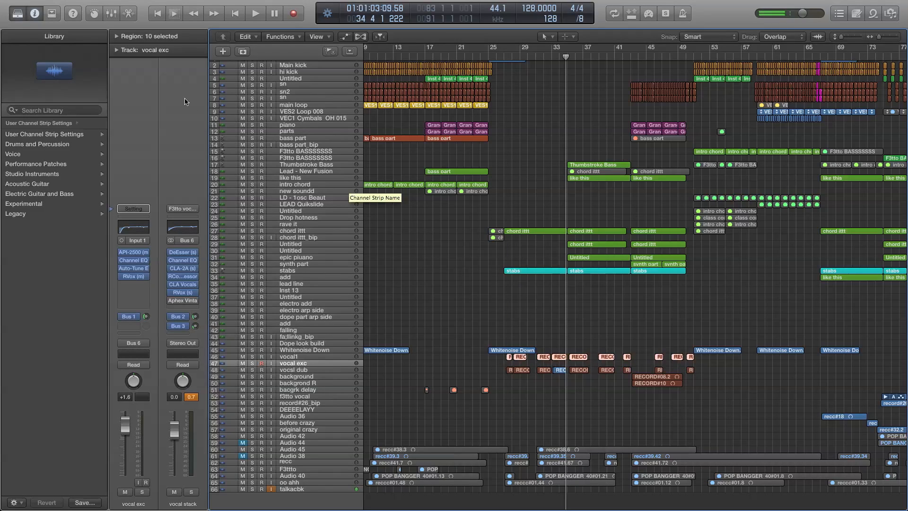
Copy the vocal1 regions onto the vocal exc track directly below at the same timeline positions.
mouse_move(99, 6)
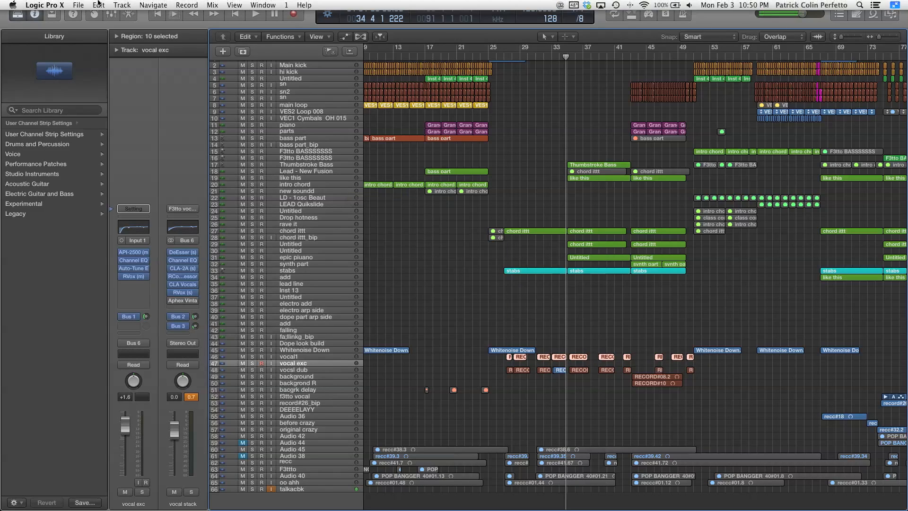
left_click(99, 4)
left_click(116, 307)
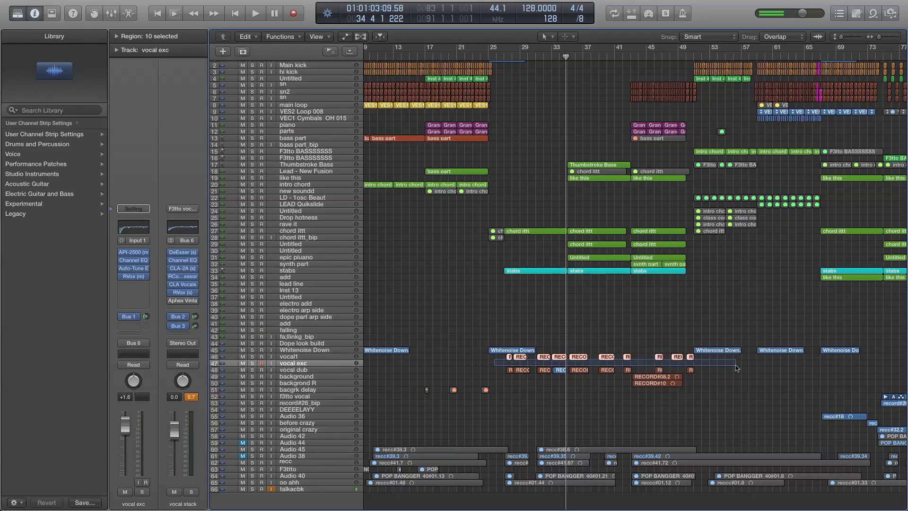
left_click_drag(509, 362, 510, 364)
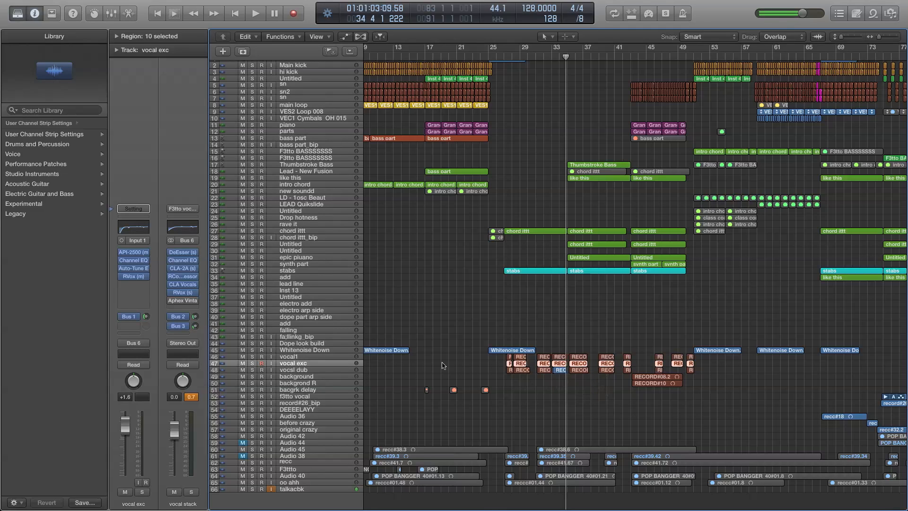
Remove the API-2500 from the vocal exc channel strip and check its Channel EQ settings.
left_click(145, 252)
left_click(149, 268)
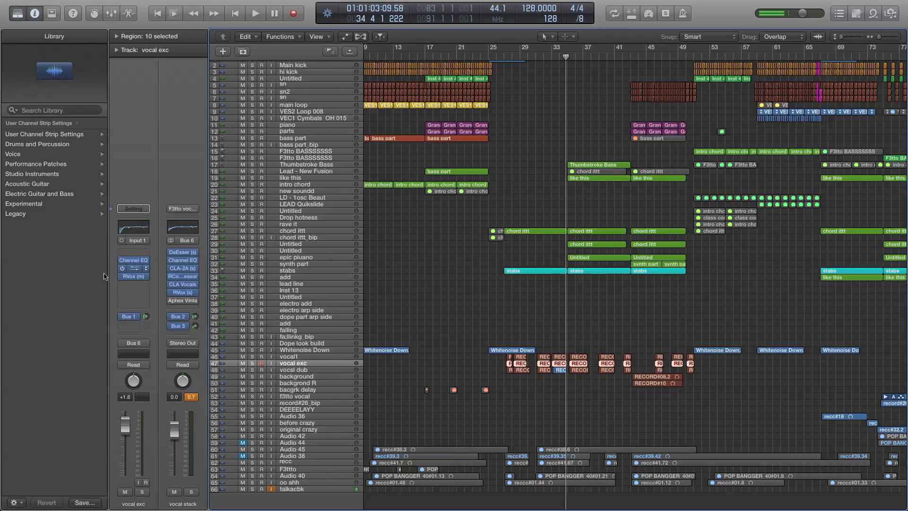
left_click(134, 260)
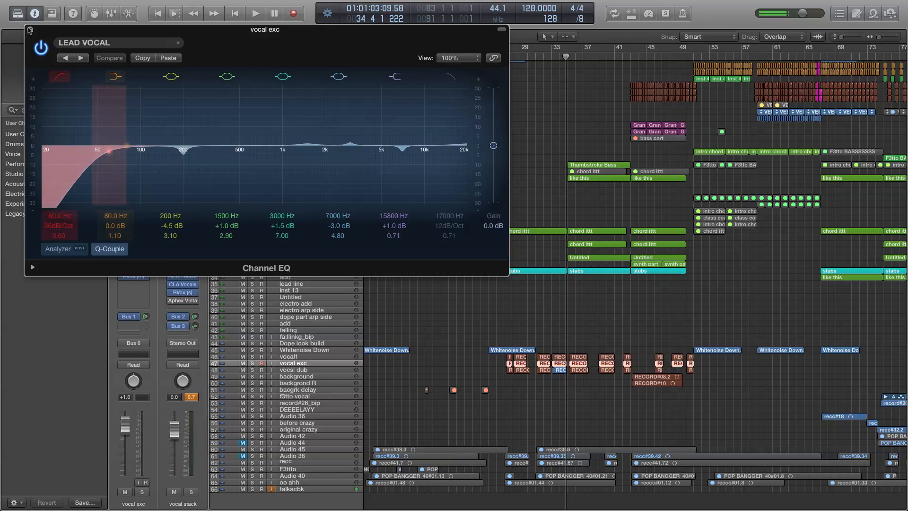
key("super+w")
Replace RVox on the vocal exc channel with the mono Waves CLA-2A compressor, and turn its analog setting off.
left_click(147, 277)
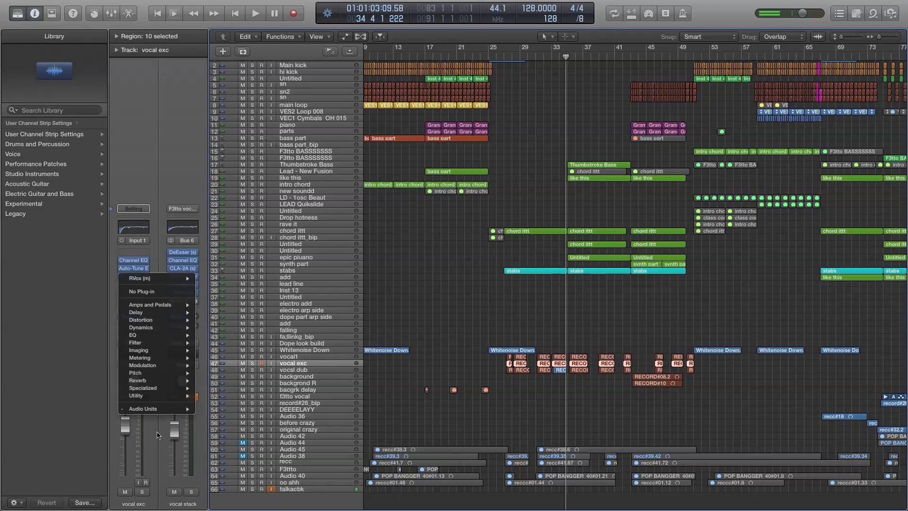
mouse_move(143, 409)
mouse_move(220, 494)
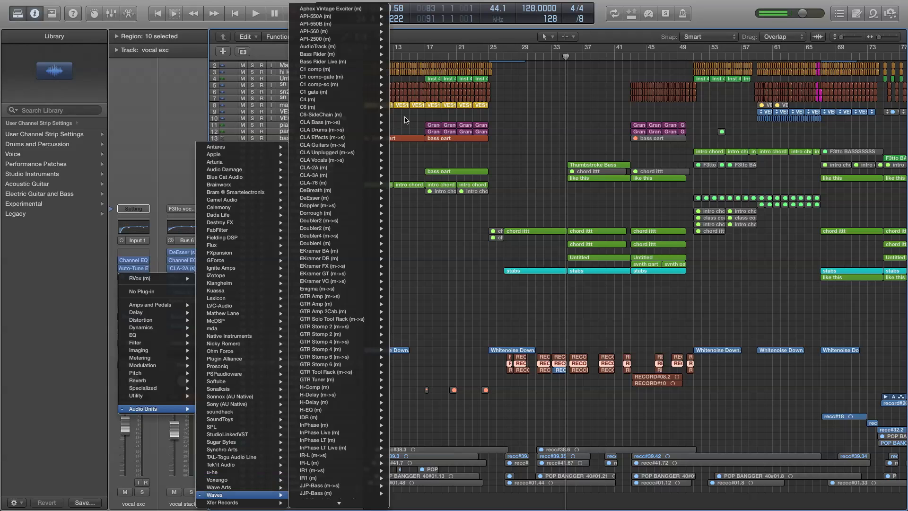
mouse_move(341, 168)
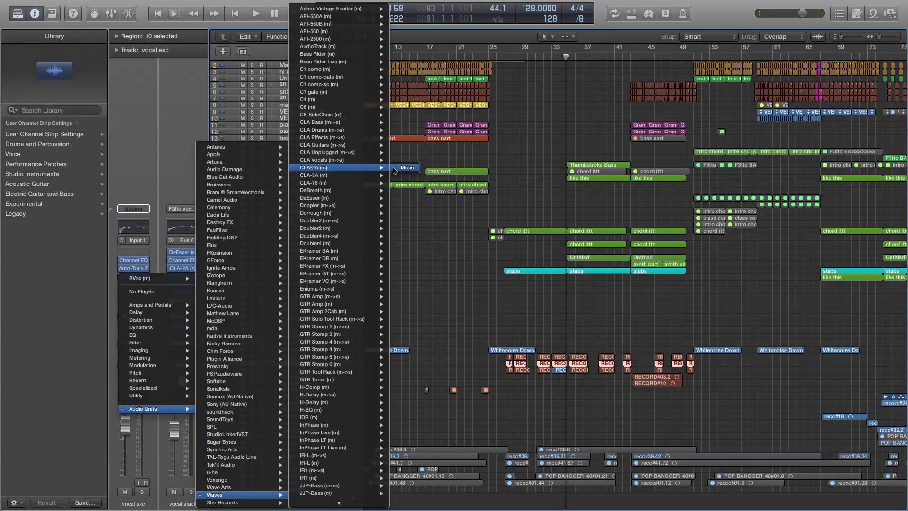
left_click(403, 170)
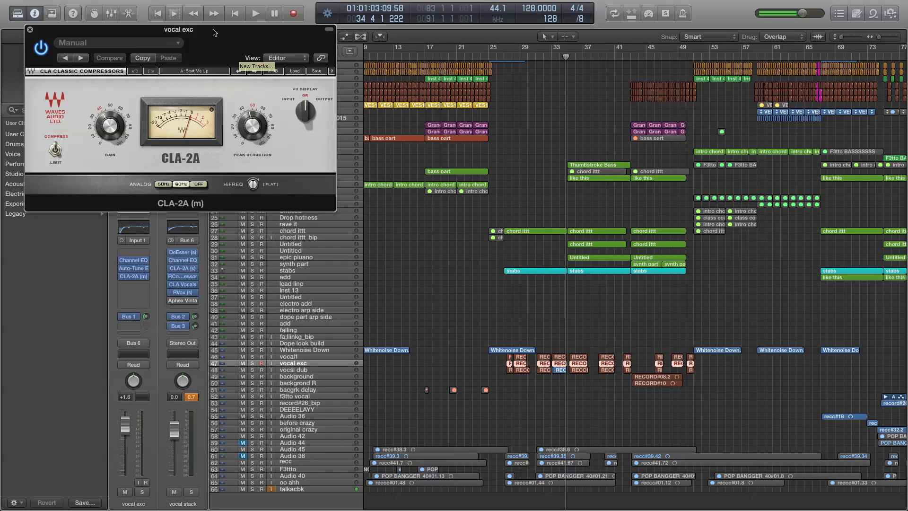
left_click(199, 184)
Load the "F3tto exciter 2" preset in the vocal exc Channel EQ.
mouse_move(136, 261)
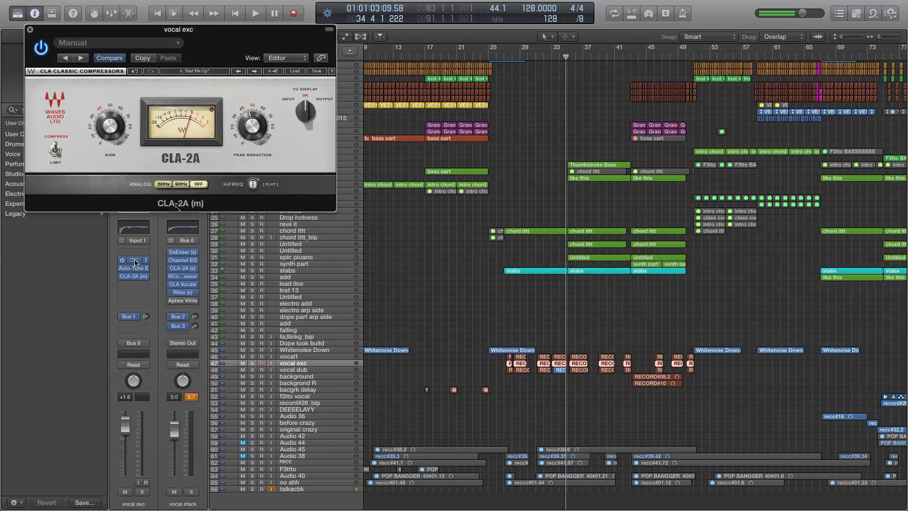
left_click_drag(260, 29, 355, 246)
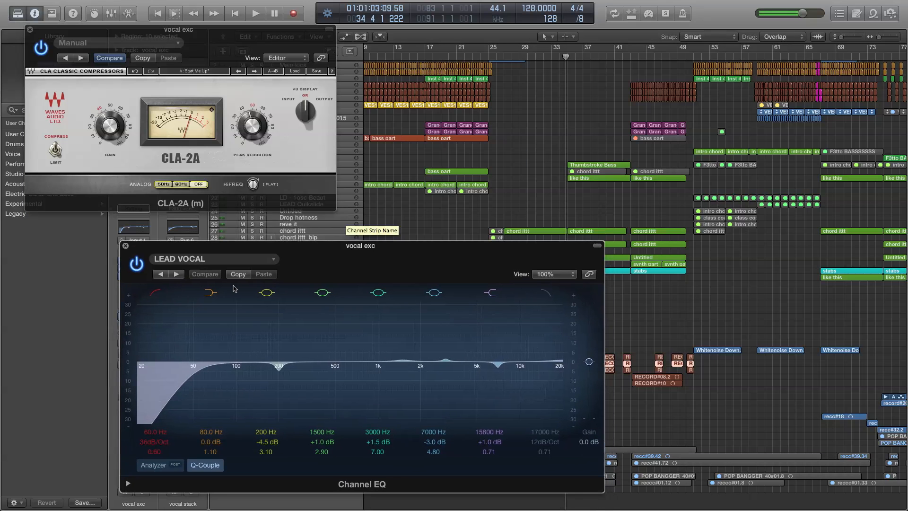
left_click(213, 259)
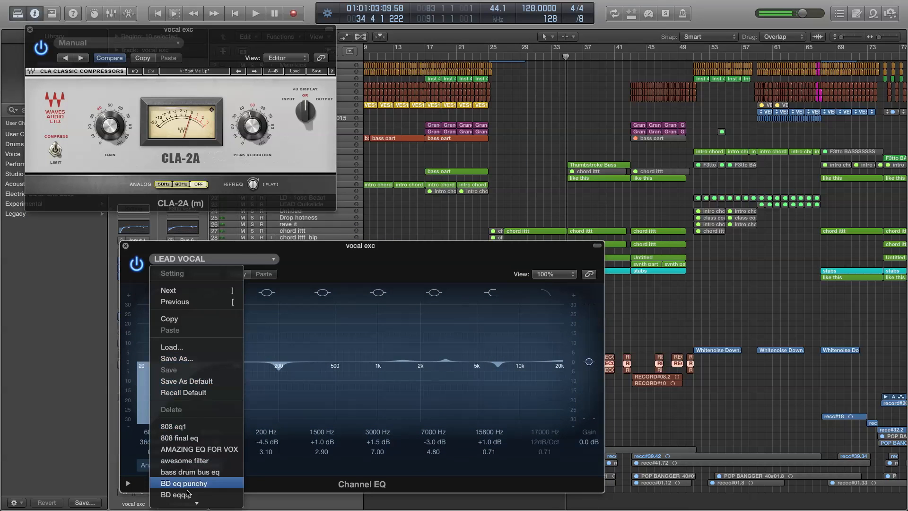
key("Return")
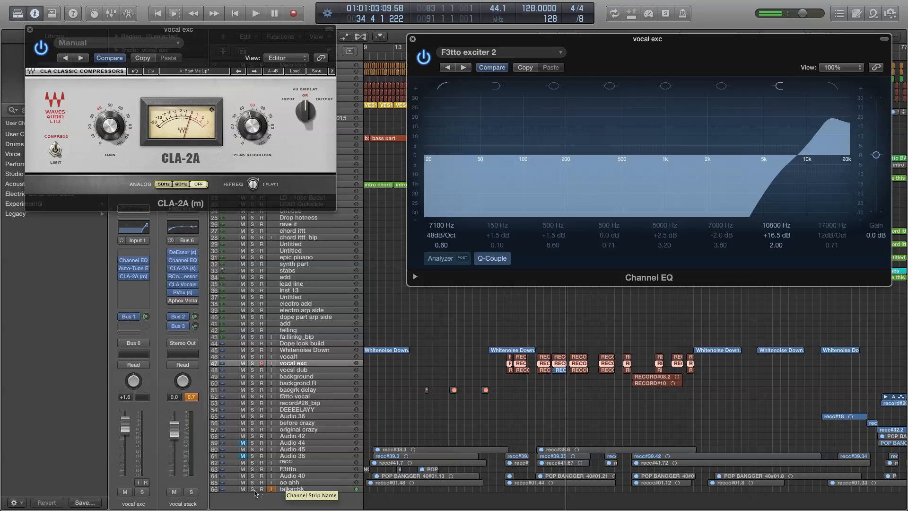
Solo the vocal exc track and play it from around bar 27, keeping the Channel EQ window clear of the ruler.
left_click(252, 363)
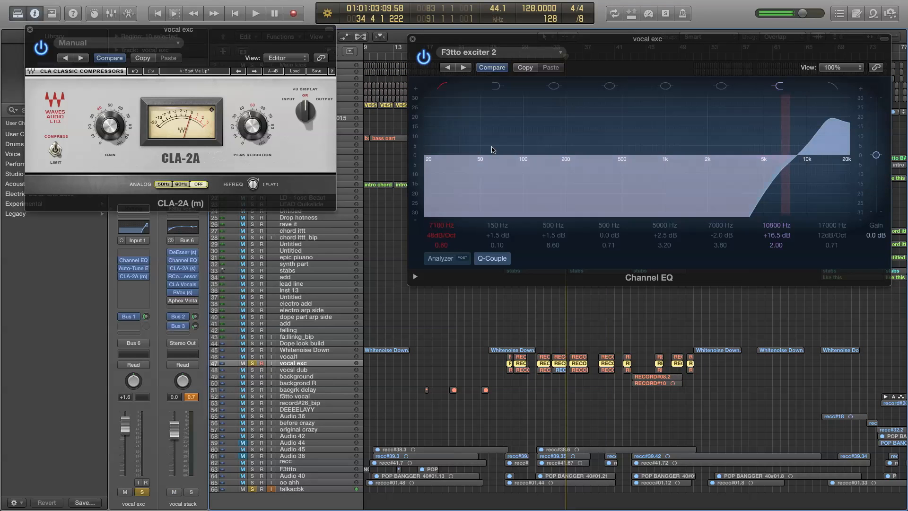
left_click_drag(581, 43, 214, 29)
left_click(510, 56)
key("space")
left_click_drag(292, 21, 569, 110)
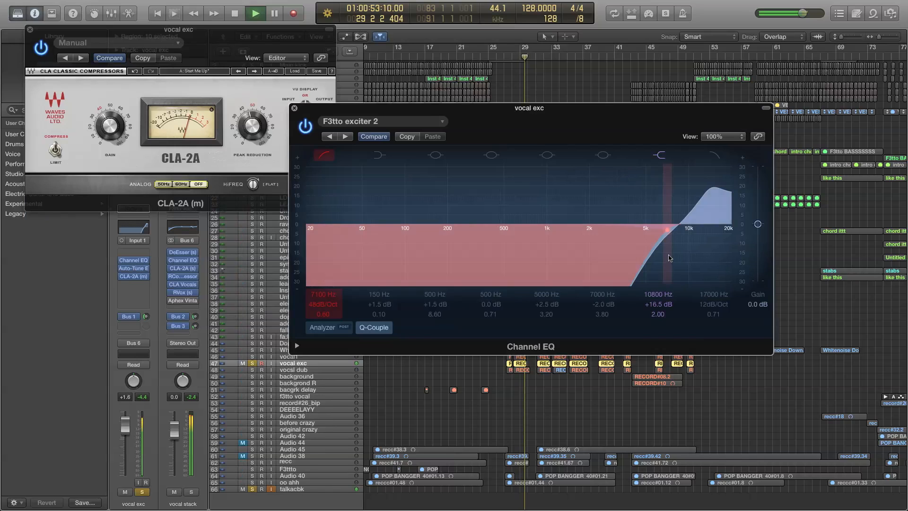
Lower the Channel EQ's low-cut frequency to 3350 Hz, reset the vocal exc fader to 0.0 dB, and resume playback.
key("space")
left_click_drag(621, 234, 605, 262)
left_click(127, 427, "alt")
key("space")
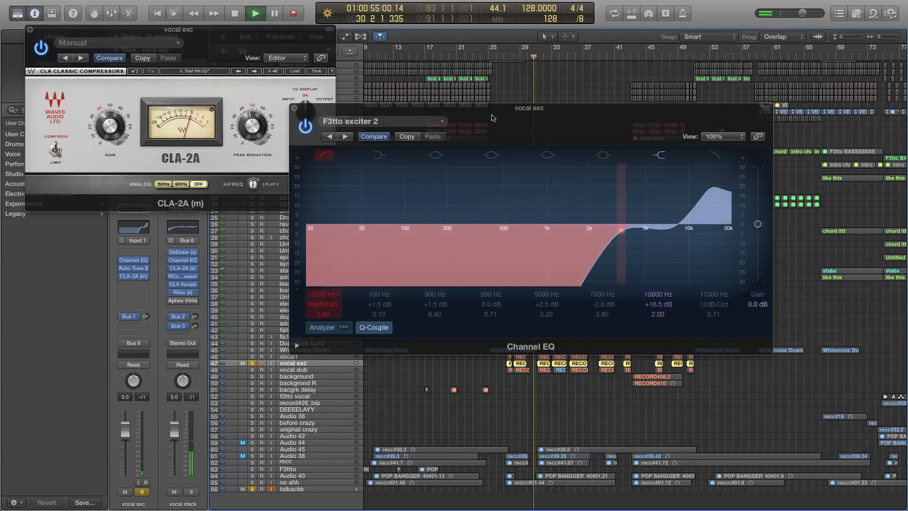
During playback, set the Channel EQ's low cut to 2750 Hz and its high shelf to 14800 Hz with +19.0 dB gain.
left_click_drag(473, 125, 389, 98)
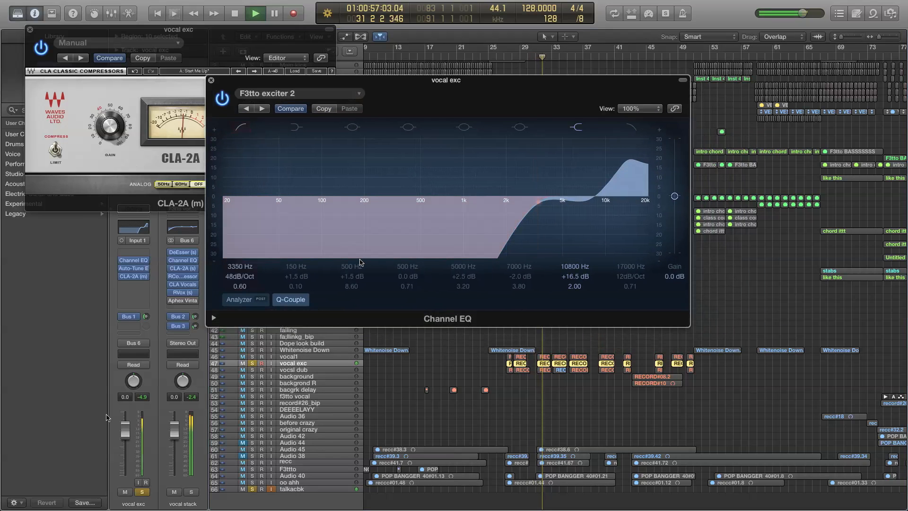
left_click_drag(537, 210, 525, 211)
left_click_drag(620, 179, 642, 172)
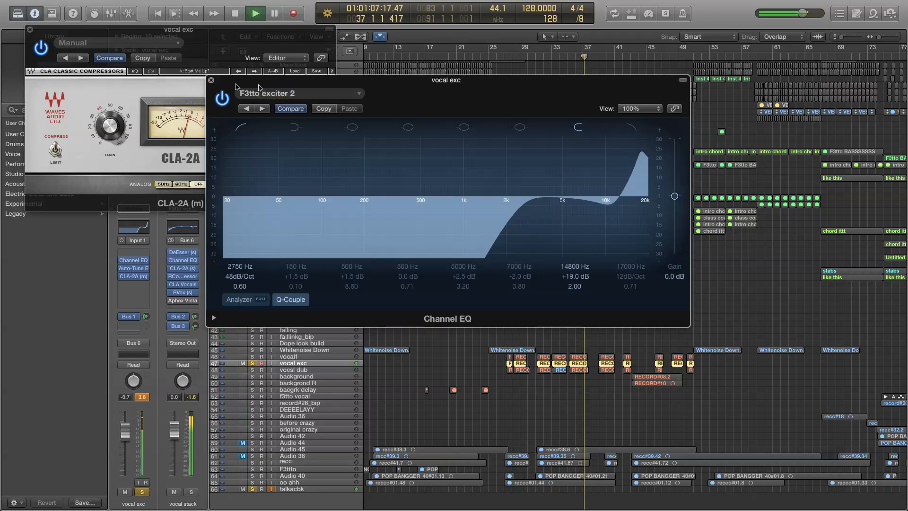
Show the Bus 1 reverb channel strip beside vocal exc, then stop and restart playback.
left_click(122, 320)
key("space")
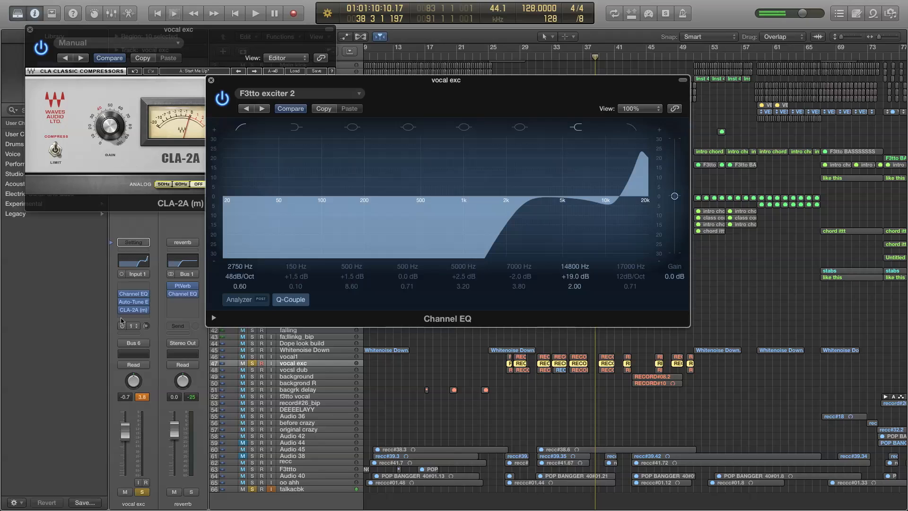
key("space")
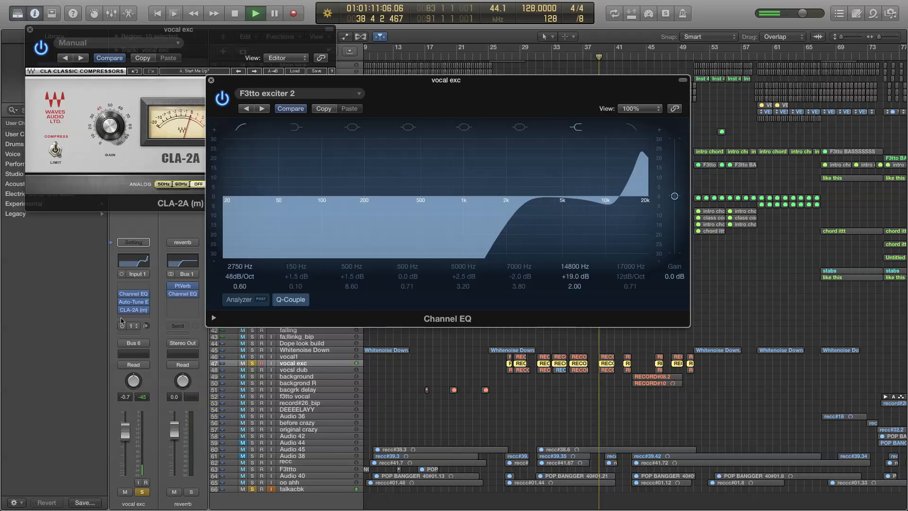
Stop playback, close the Channel EQ and CLA-2A windows, and route the vocal exc output to Stereo Out.
left_click(211, 82)
key("space")
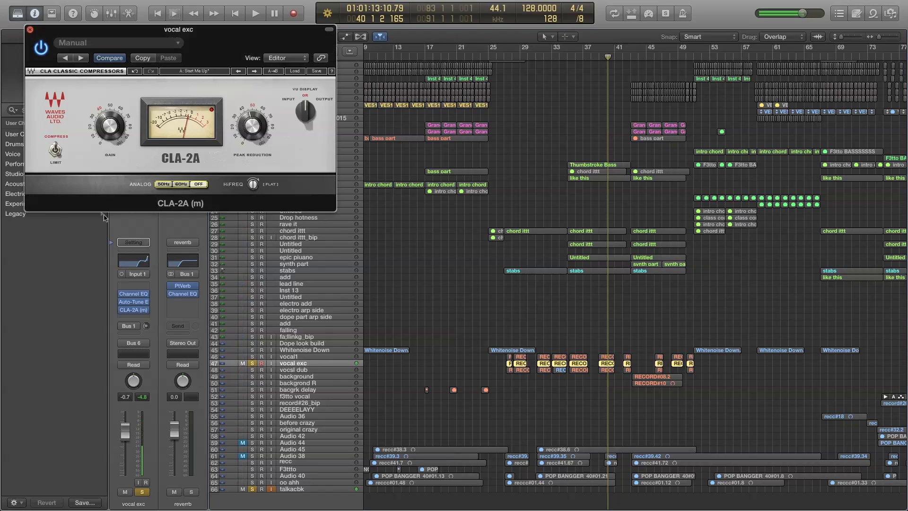
left_click(29, 30)
left_click(135, 342)
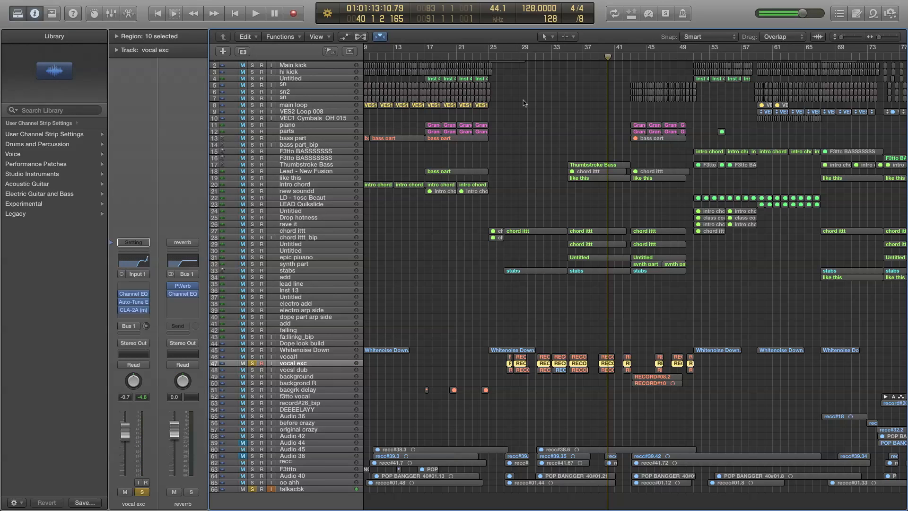
Play from bar 27 with vocal1 soloed together with vocal exc.
left_click_drag(504, 57, 506, 57)
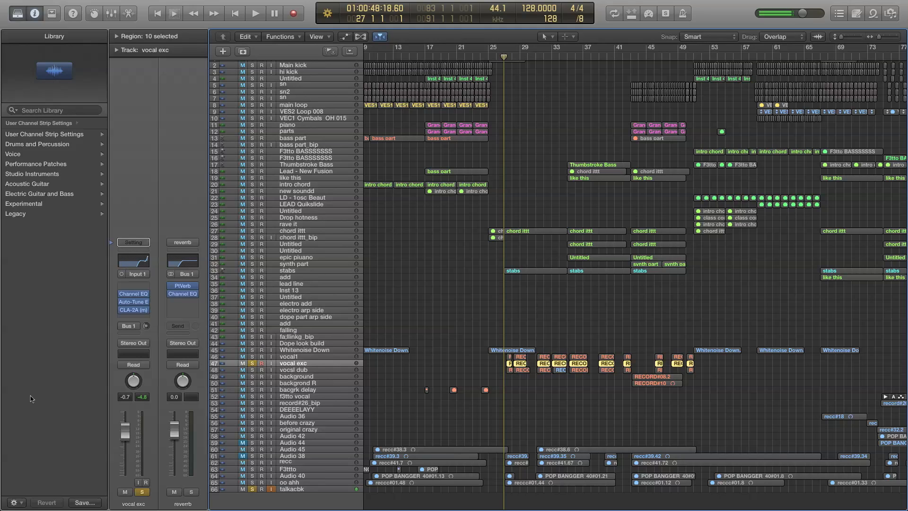
left_click(253, 356)
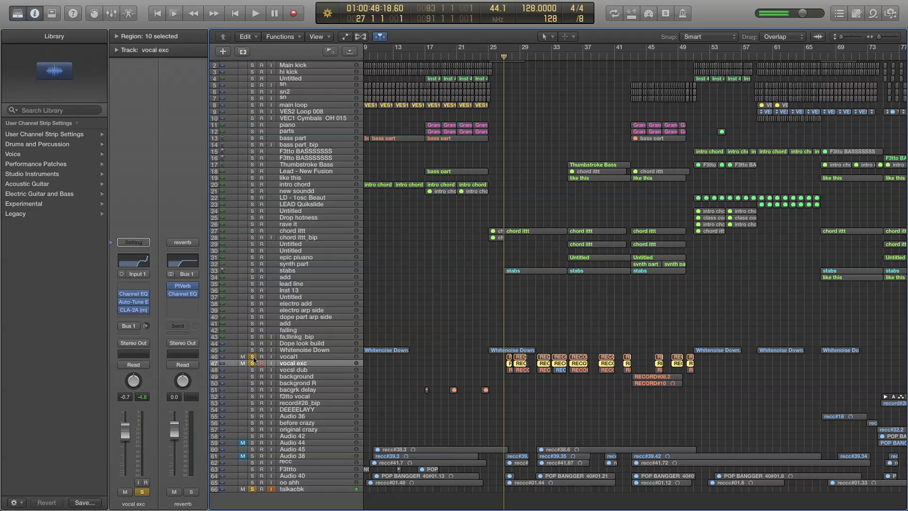
key("space")
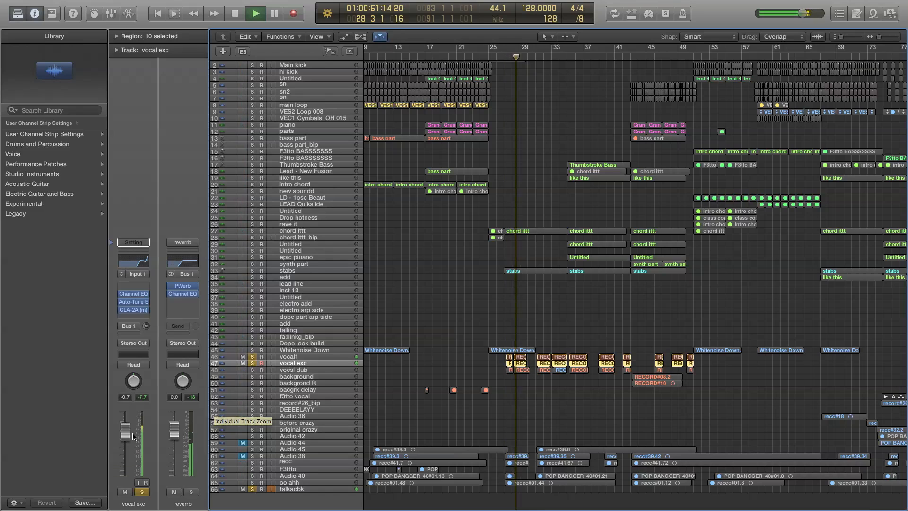
Lower the vocal exc fader to -17.8 dB and play both soloed vocals again.
key("space")
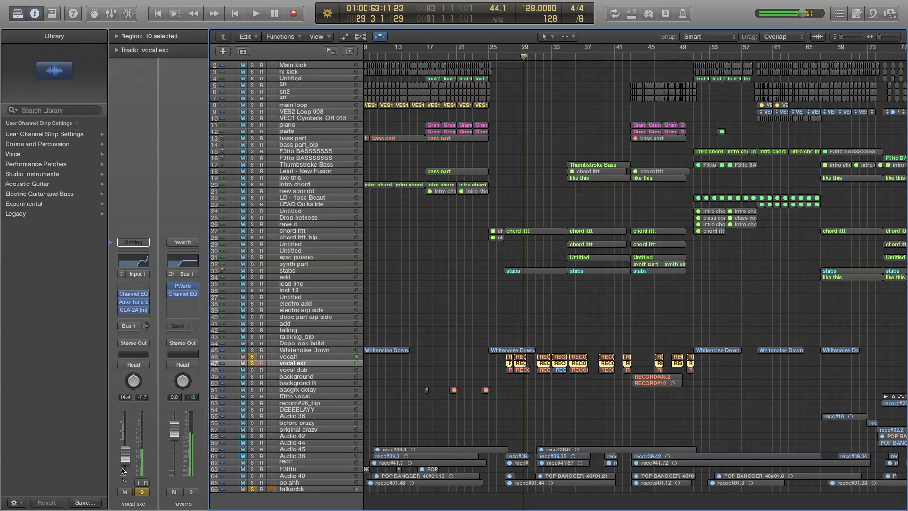
left_click_drag(123, 454, 124, 459)
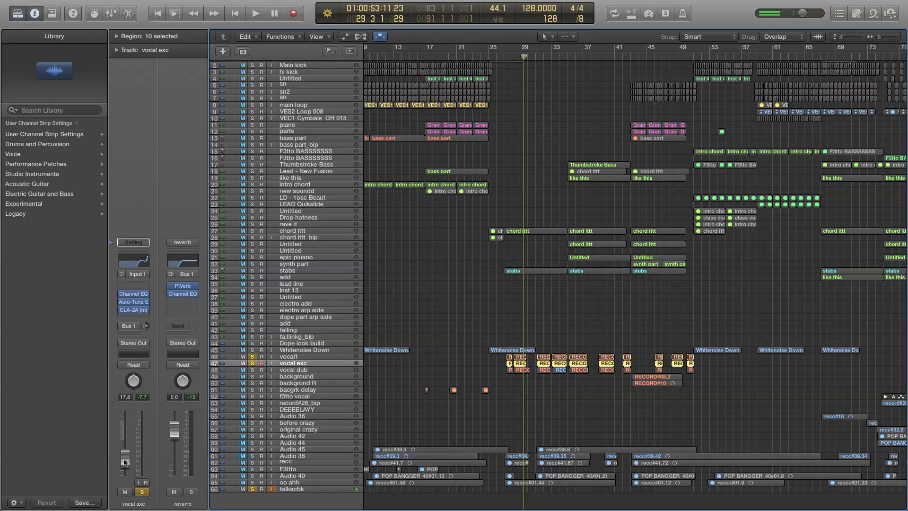
key("space")
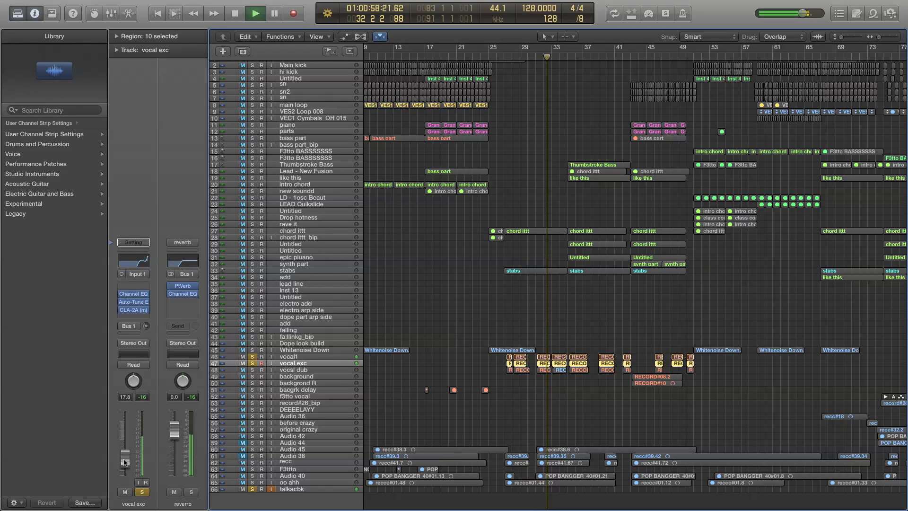
Turn off solo on the vocal1 and vocal exc tracks, and select the vocal1 track.
left_click(252, 358)
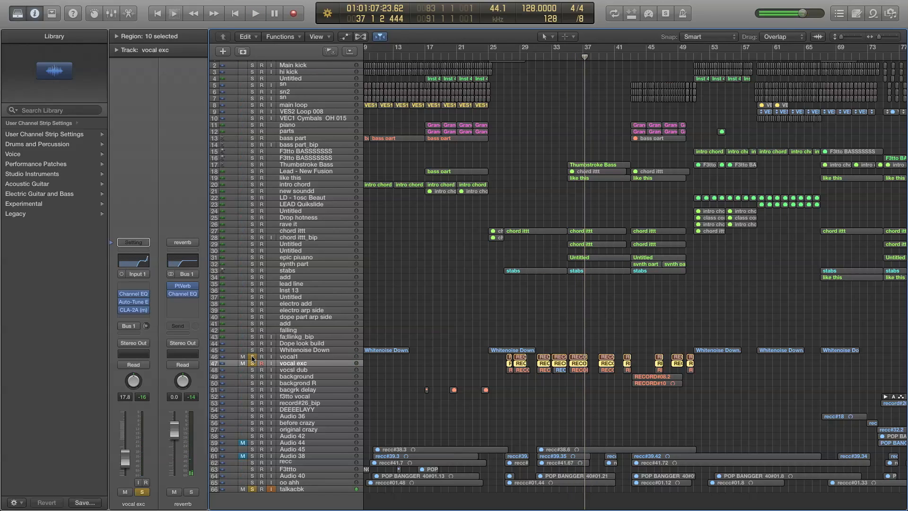
left_click(252, 362)
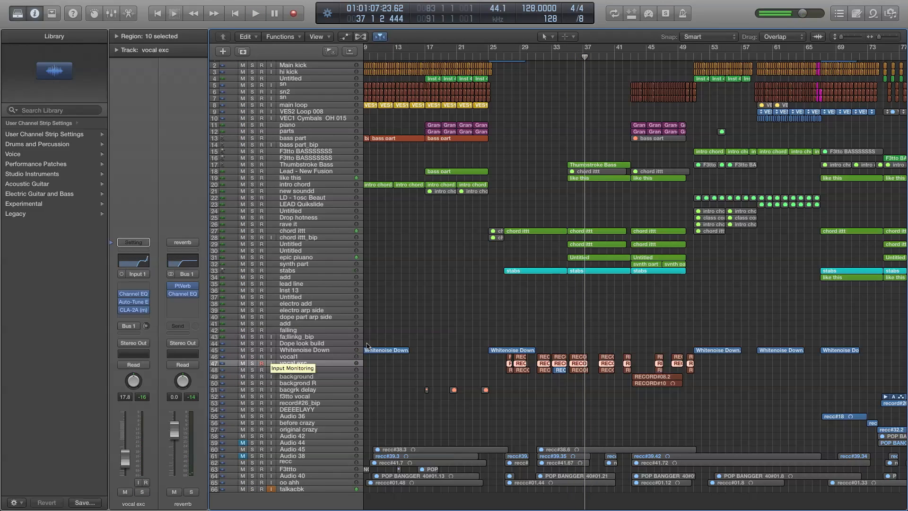
left_click(299, 357)
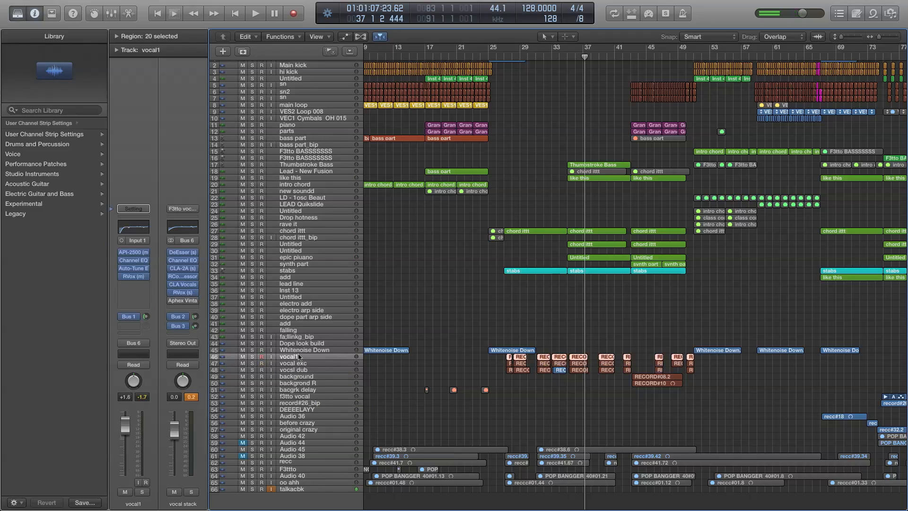